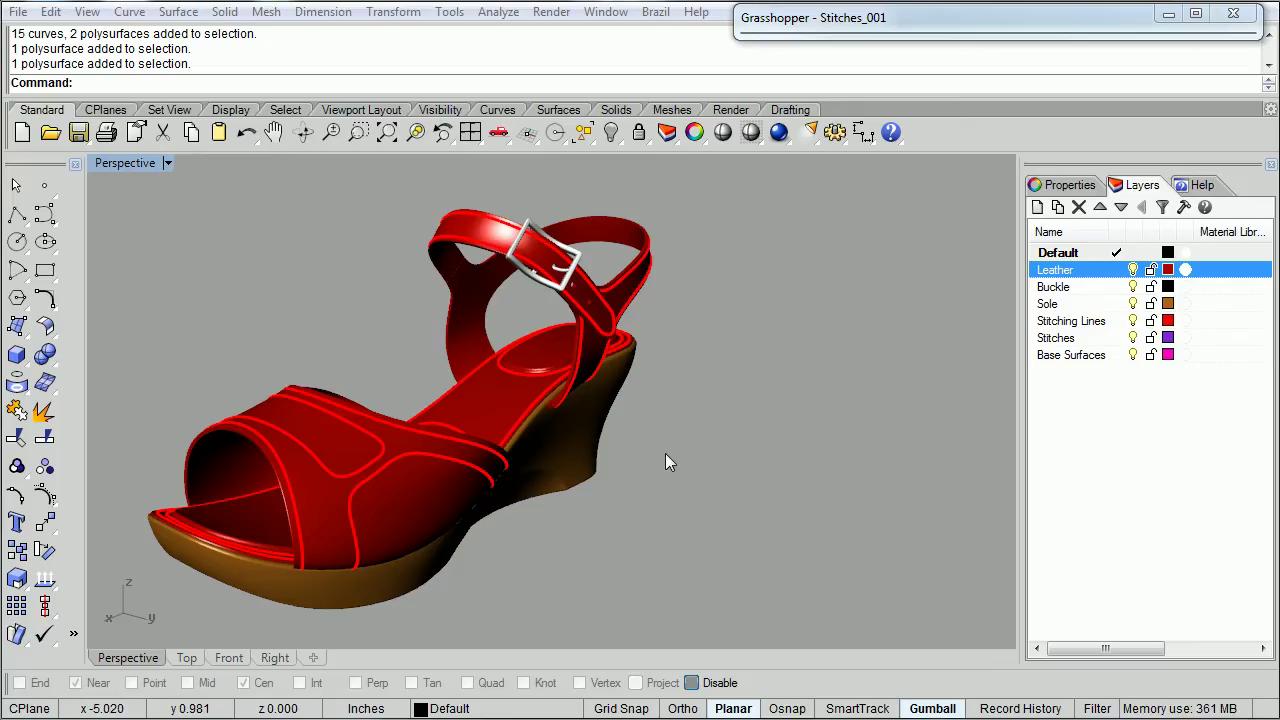
View the sandal from above and select the strap's edge curve among overlapping objects, then deselect it.
{"action": "mouse_move", "coordinate": [638, 321]}
{"action": "right_mouse_down"}
{"action": "mouse_move", "coordinate": [567, 523]}
{"action": "mouse_move", "coordinate": [651, 523]}
{"action": "mouse_move", "coordinate": [909, 371]}
{"action": "mouse_move", "coordinate": [837, 303]}
{"action": "mouse_move", "coordinate": [537, 323]}
{"action": "mouse_move", "coordinate": [586, 371]}
{"action": "right_mouse_up"}
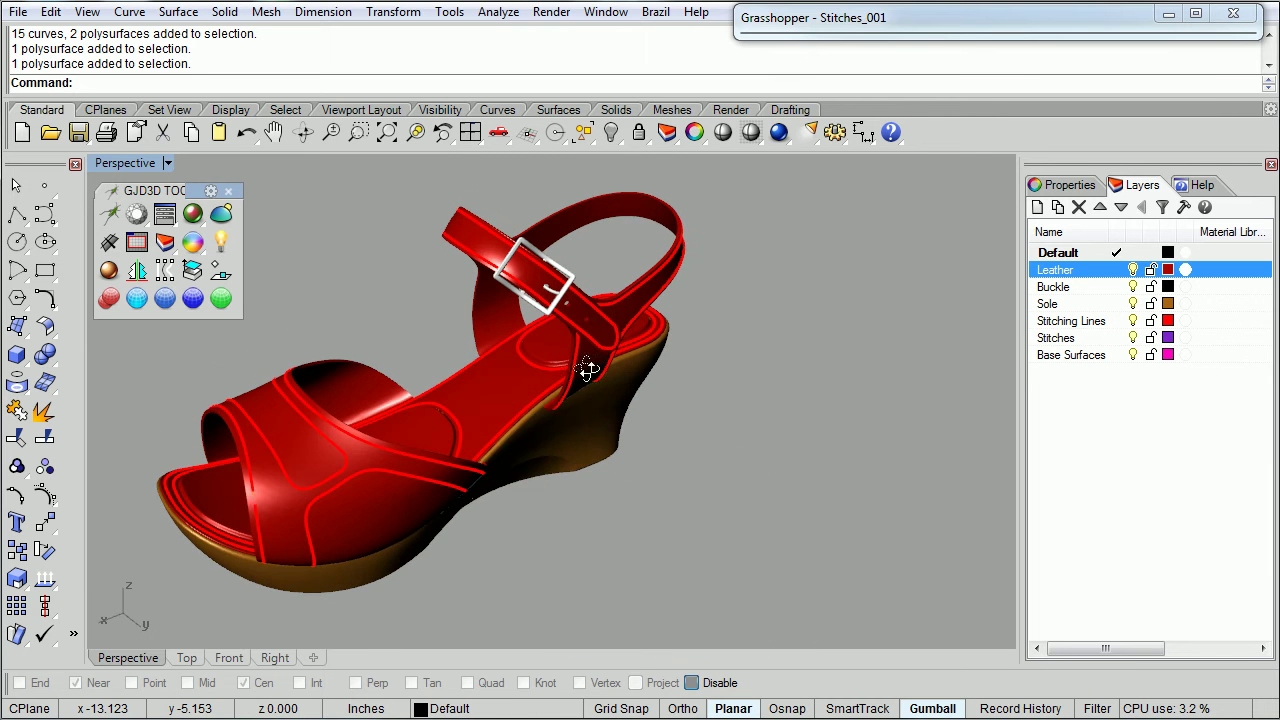
{"action": "scroll", "coordinate": [395, 474], "scroll_direction": "up", "scroll_amount": 3}
{"action": "scroll", "coordinate": [385, 471], "scroll_direction": "up", "scroll_amount": 3}
{"action": "left_click", "coordinate": [392, 474]}
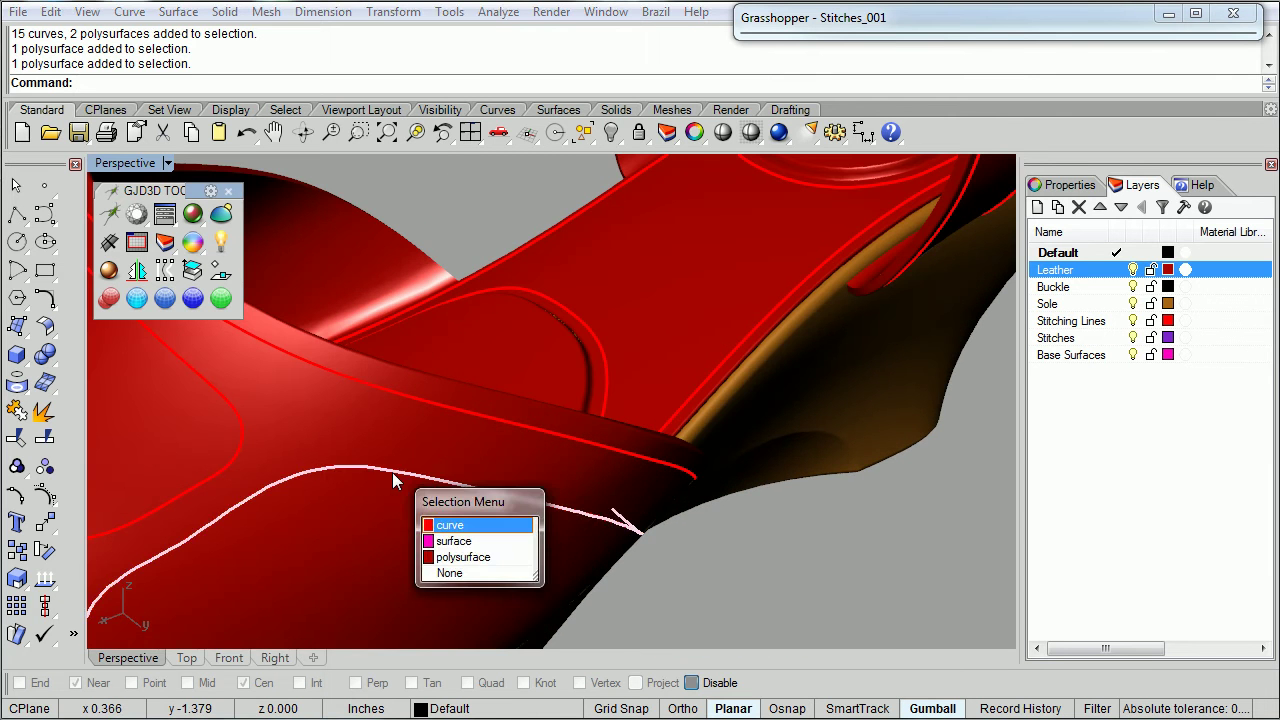
{"action": "left_click", "coordinate": [451, 525]}
{"action": "left_click", "coordinate": [781, 555]}
Orbit and zoom the sandal round to a front three-quarter view.
{"action": "scroll", "coordinate": [777, 546], "scroll_direction": "down", "scroll_amount": 5}
{"action": "mouse_move", "coordinate": [777, 539]}
{"action": "right_mouse_down"}
{"action": "mouse_move", "coordinate": [828, 462]}
{"action": "mouse_move", "coordinate": [701, 416]}
{"action": "mouse_move", "coordinate": [600, 406]}
{"action": "mouse_move", "coordinate": [531, 429]}
{"action": "mouse_move", "coordinate": [560, 457]}
{"action": "mouse_move", "coordinate": [494, 451]}
{"action": "right_mouse_up"}
{"action": "mouse_move", "coordinate": [444, 494]}
{"action": "right_mouse_down"}
{"action": "mouse_move", "coordinate": [417, 520]}
{"action": "mouse_move", "coordinate": [538, 432]}
{"action": "mouse_move", "coordinate": [871, 425]}
{"action": "mouse_move", "coordinate": [400, 466]}
{"action": "mouse_move", "coordinate": [389, 489]}
{"action": "mouse_move", "coordinate": [651, 509]}
{"action": "mouse_move", "coordinate": [509, 457]}
{"action": "mouse_move", "coordinate": [652, 487]}
{"action": "mouse_move", "coordinate": [758, 424]}
{"action": "mouse_move", "coordinate": [349, 400]}
{"action": "mouse_move", "coordinate": [634, 517]}
{"action": "mouse_move", "coordinate": [702, 492]}
{"action": "right_mouse_up"}
{"action": "scroll", "coordinate": [715, 460], "scroll_direction": "up", "scroll_amount": 4}
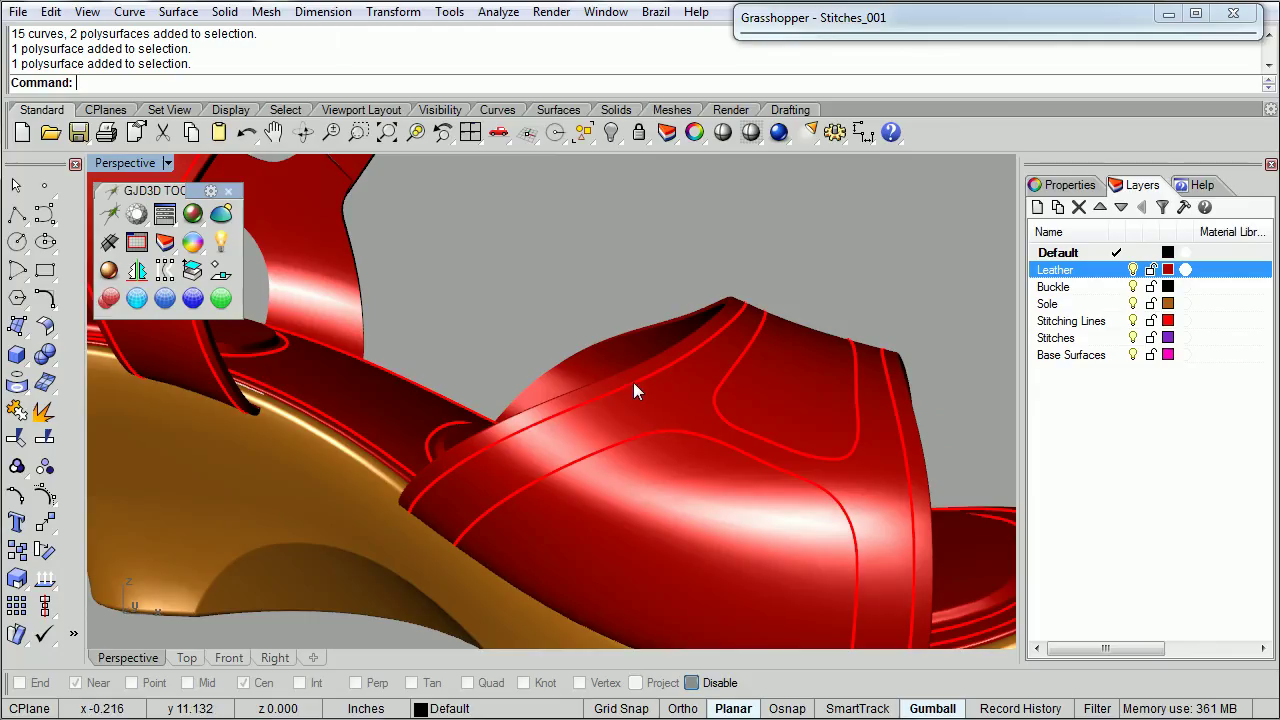
{"action": "scroll", "coordinate": [460, 489], "scroll_direction": "down", "scroll_amount": 5}
{"action": "scroll", "coordinate": [473, 487], "scroll_direction": "down", "scroll_amount": 2}
{"action": "scroll", "coordinate": [473, 487], "scroll_direction": "down", "scroll_amount": 2}
{"action": "mouse_move", "coordinate": [685, 425]}
{"action": "right_mouse_down"}
{"action": "mouse_move", "coordinate": [397, 456]}
{"action": "mouse_move", "coordinate": [591, 491]}
{"action": "mouse_move", "coordinate": [580, 429]}
{"action": "mouse_move", "coordinate": [551, 443]}
{"action": "mouse_move", "coordinate": [537, 491]}
{"action": "mouse_move", "coordinate": [580, 414]}
{"action": "mouse_move", "coordinate": [560, 423]}
{"action": "mouse_move", "coordinate": [491, 380]}
{"action": "mouse_move", "coordinate": [479, 345]}
{"action": "mouse_move", "coordinate": [443, 320]}
{"action": "mouse_move", "coordinate": [449, 306]}
{"action": "mouse_move", "coordinate": [423, 306]}
{"action": "mouse_move", "coordinate": [531, 413]}
{"action": "mouse_move", "coordinate": [580, 409]}
{"action": "mouse_move", "coordinate": [585, 422]}
{"action": "right_mouse_up"}
{"action": "scroll", "coordinate": [548, 452], "scroll_direction": "up", "scroll_amount": 2}
{"action": "scroll", "coordinate": [599, 441], "scroll_direction": "up", "scroll_amount": 2}
{"action": "scroll", "coordinate": [541, 445], "scroll_direction": "down", "scroll_amount": 1}
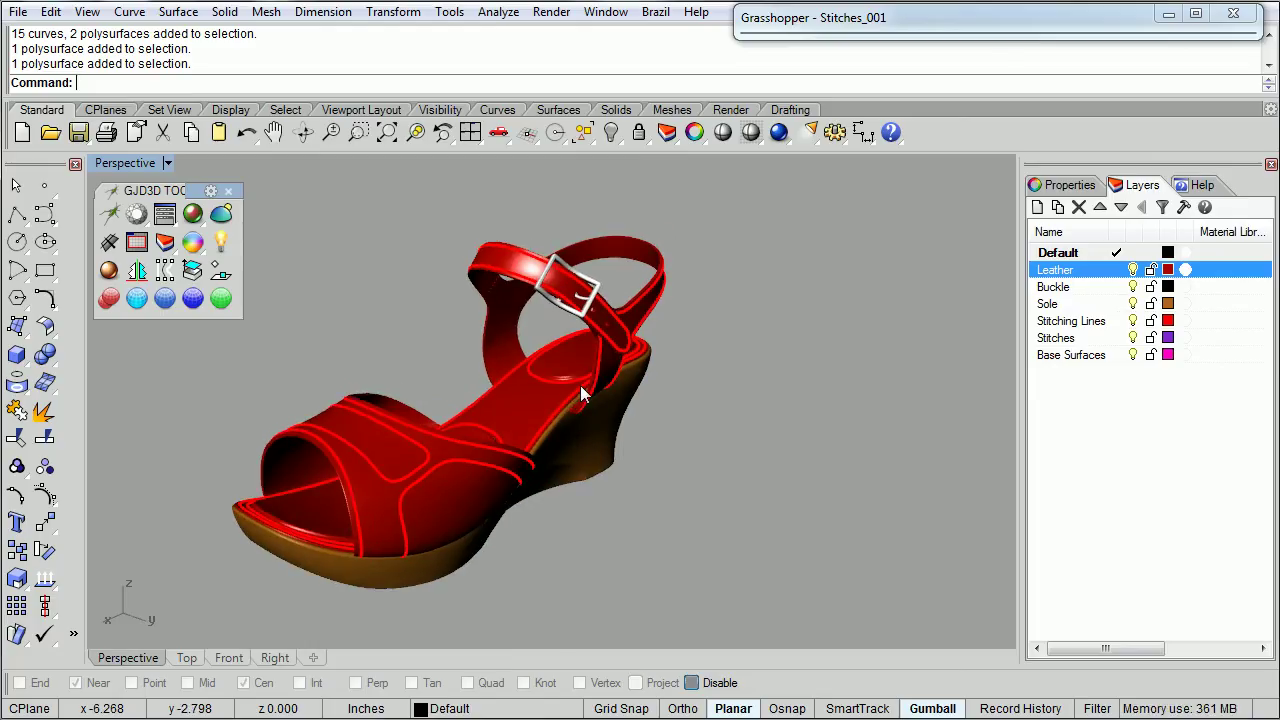
{"action": "mouse_move", "coordinate": [539, 437]}
{"action": "right_mouse_down"}
{"action": "mouse_move", "coordinate": [574, 487]}
{"action": "mouse_move", "coordinate": [571, 463]}
{"action": "right_mouse_up"}
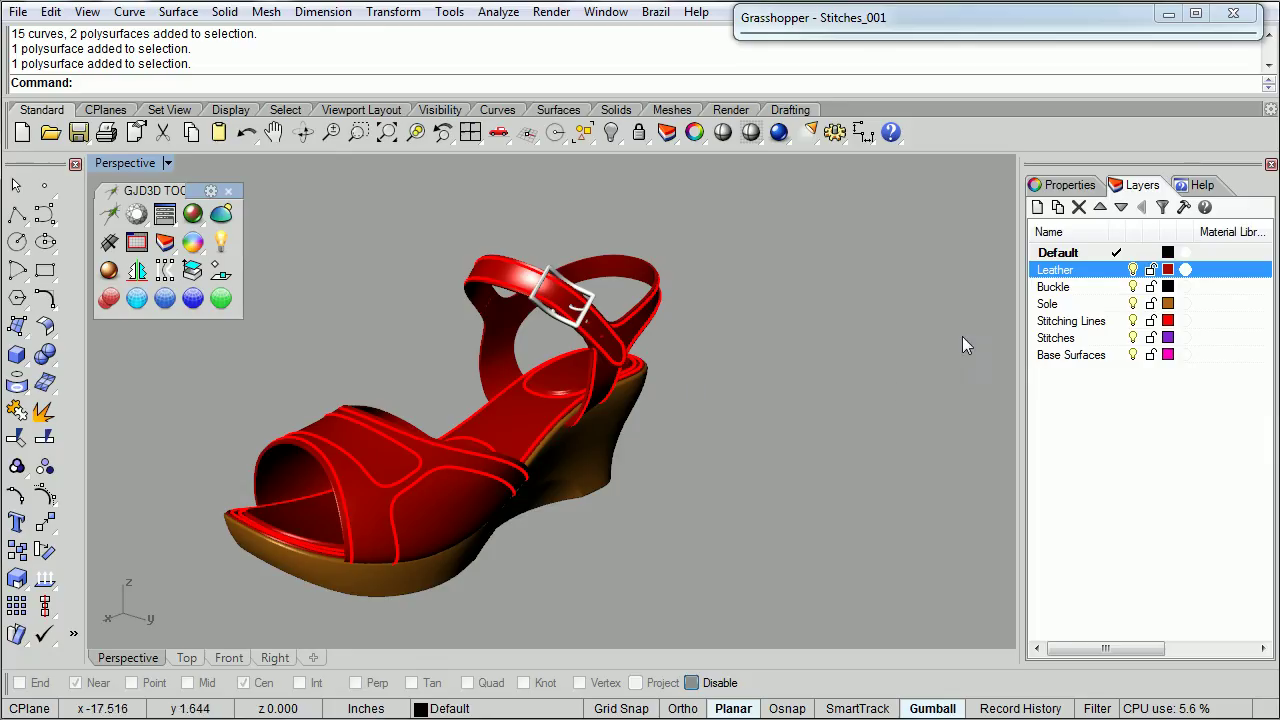
Turn off the Leather, Buckle and Sole layers to expose the base surfaces and edge curves.
{"action": "left_click", "coordinate": [1133, 270]}
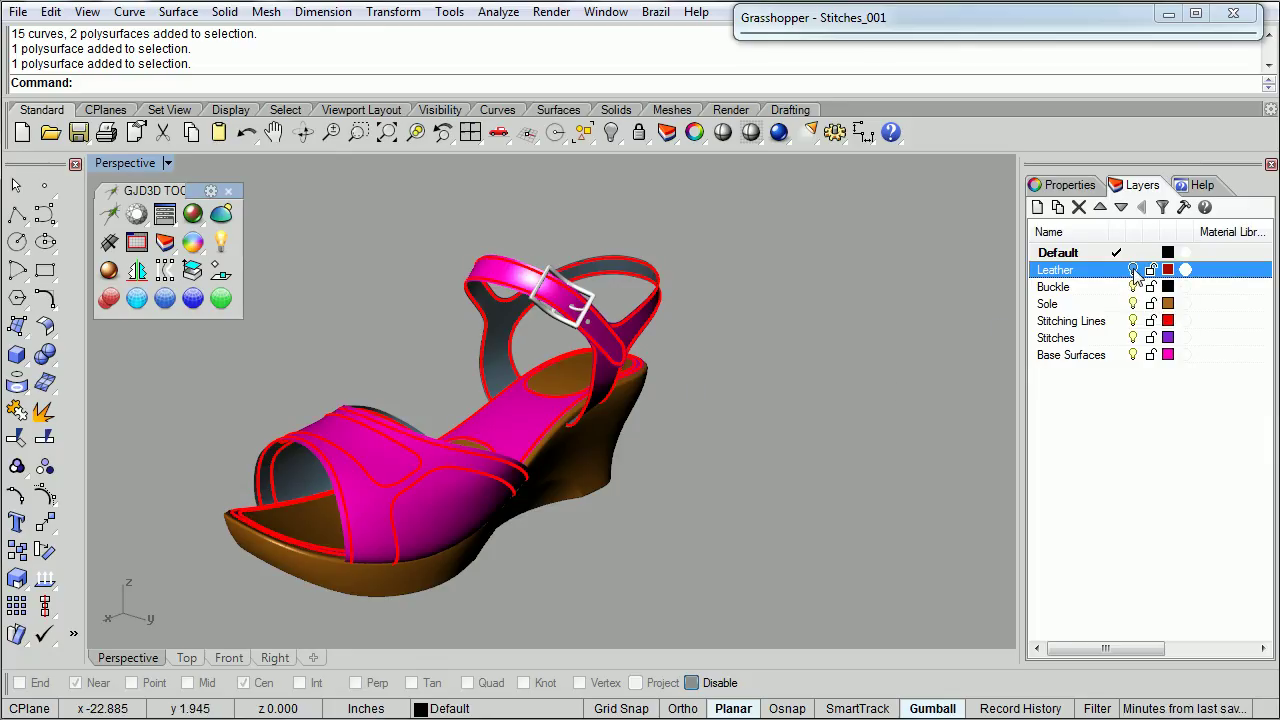
{"action": "left_click", "coordinate": [1133, 287]}
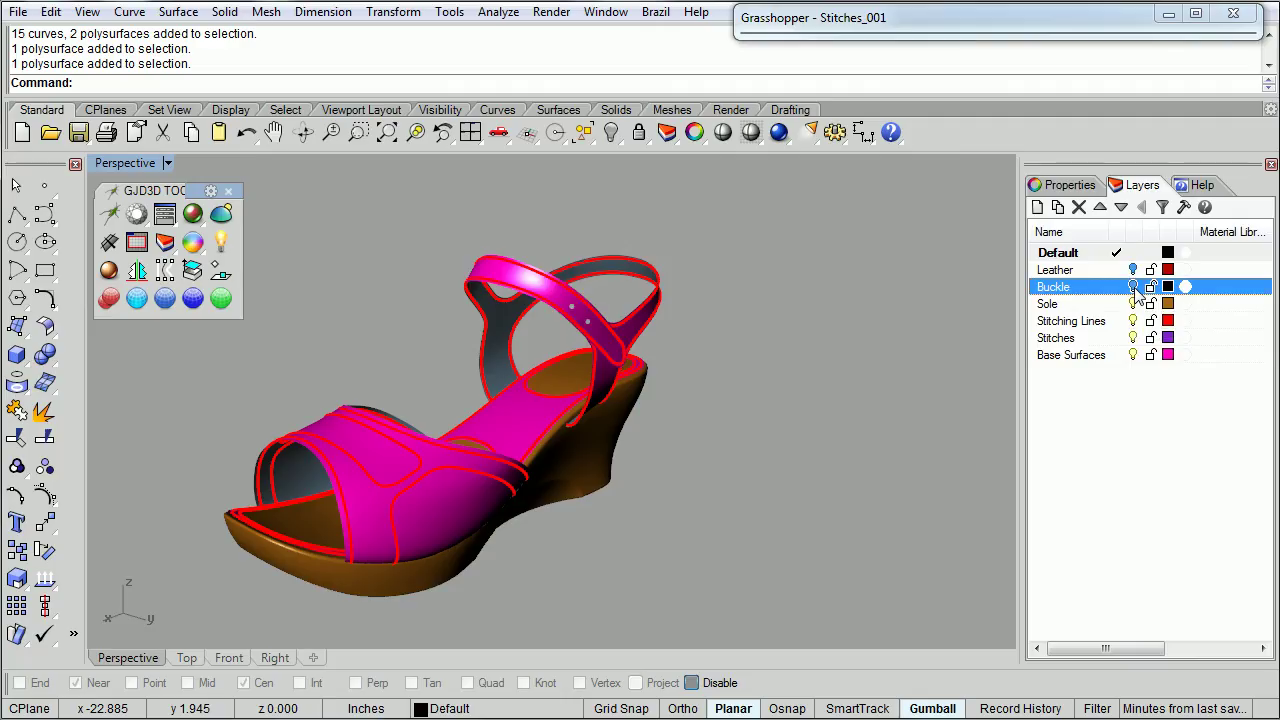
{"action": "left_click", "coordinate": [1134, 305]}
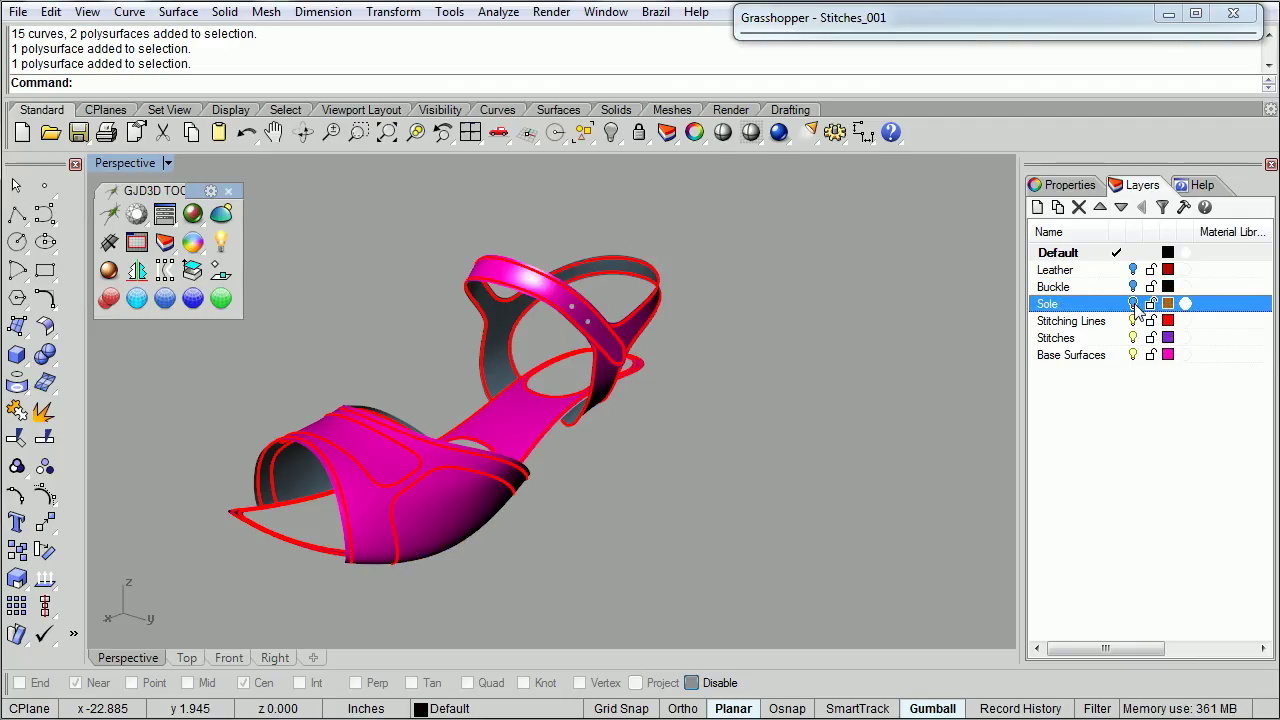
{"action": "right_click_drag", "start_coordinate": [791, 390], "coordinate": [1030, 370]}
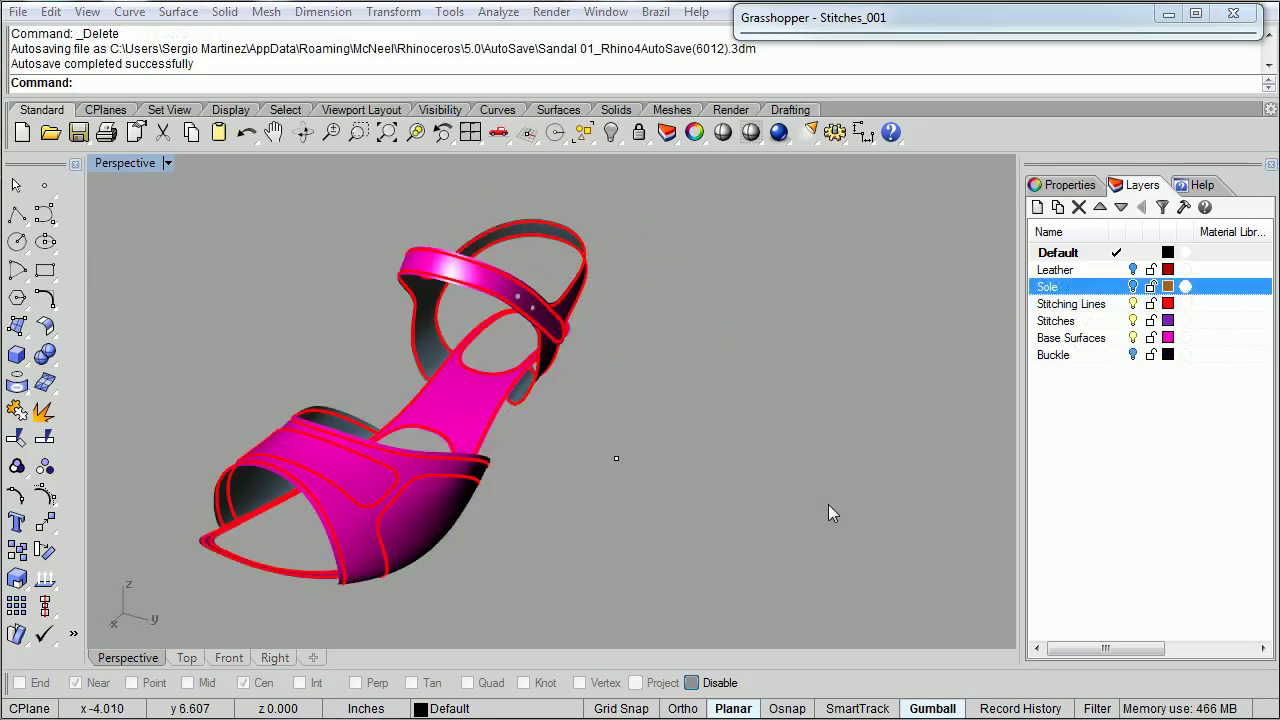
Bring up the full Grasshopper window and locate the origin point on the sandal in the viewport.
{"action": "left_click", "coordinate": [897, 30]}
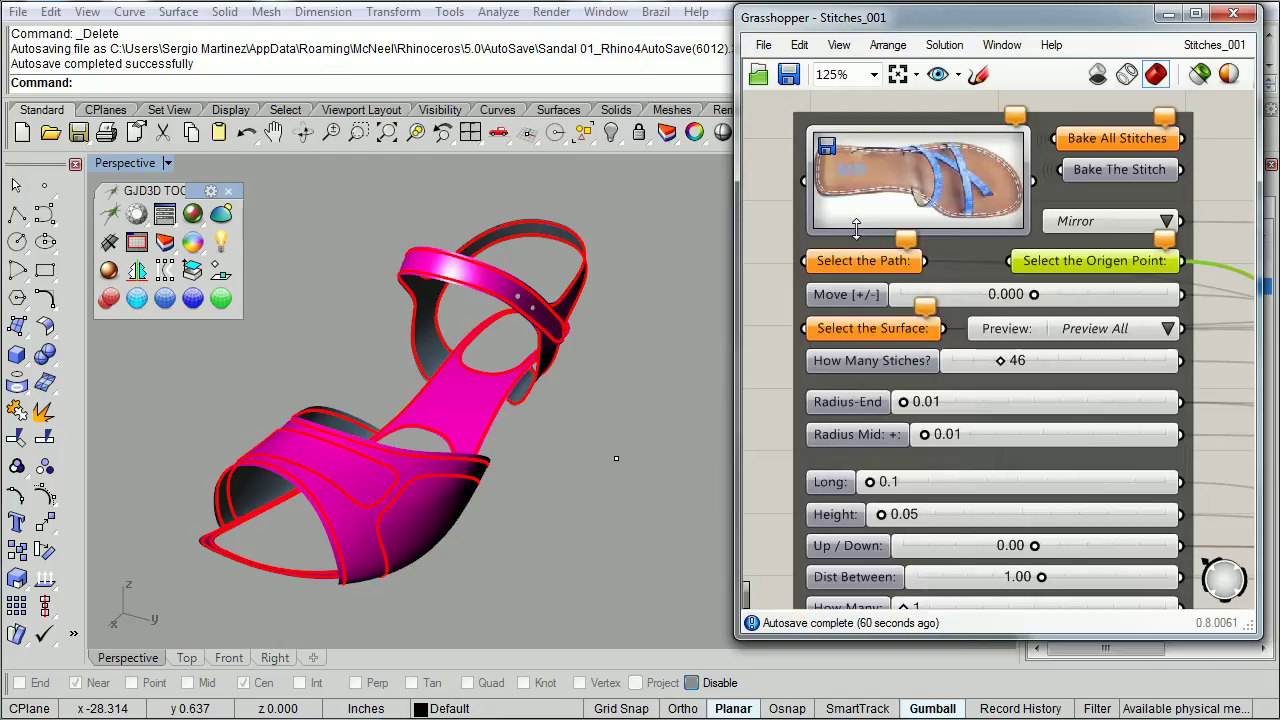
{"action": "right_click_drag", "start_coordinate": [645, 441], "coordinate": [651, 425]}
{"action": "scroll", "coordinate": [614, 480], "scroll_direction": "up", "scroll_amount": 2}
{"action": "scroll", "coordinate": [614, 480], "scroll_direction": "up", "scroll_amount": 2}
{"action": "left_click", "coordinate": [613, 473]}
{"action": "scroll", "coordinate": [604, 409], "scroll_direction": "down", "scroll_amount": 3}
{"action": "left_click", "coordinate": [612, 453]}
{"action": "key", "text": "Escape"}
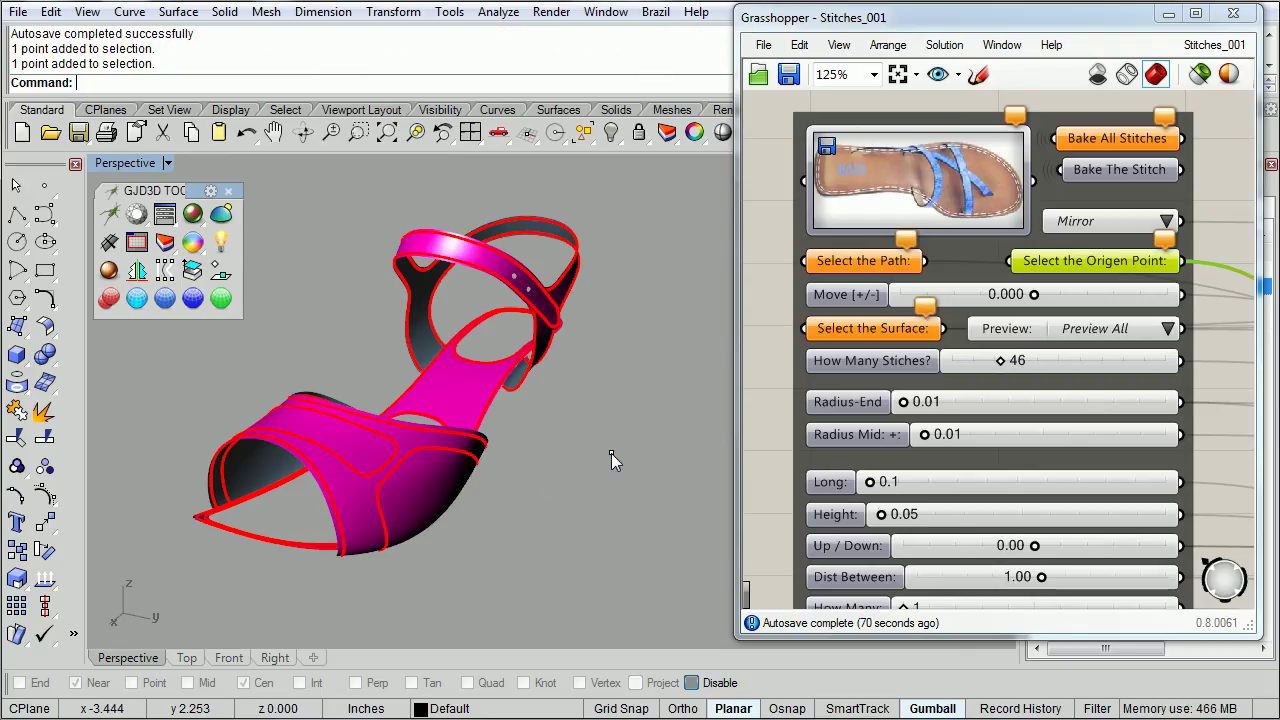
Assign the scene point to the Origen Point input with Set one Point.
{"action": "right_click", "coordinate": [1055, 267]}
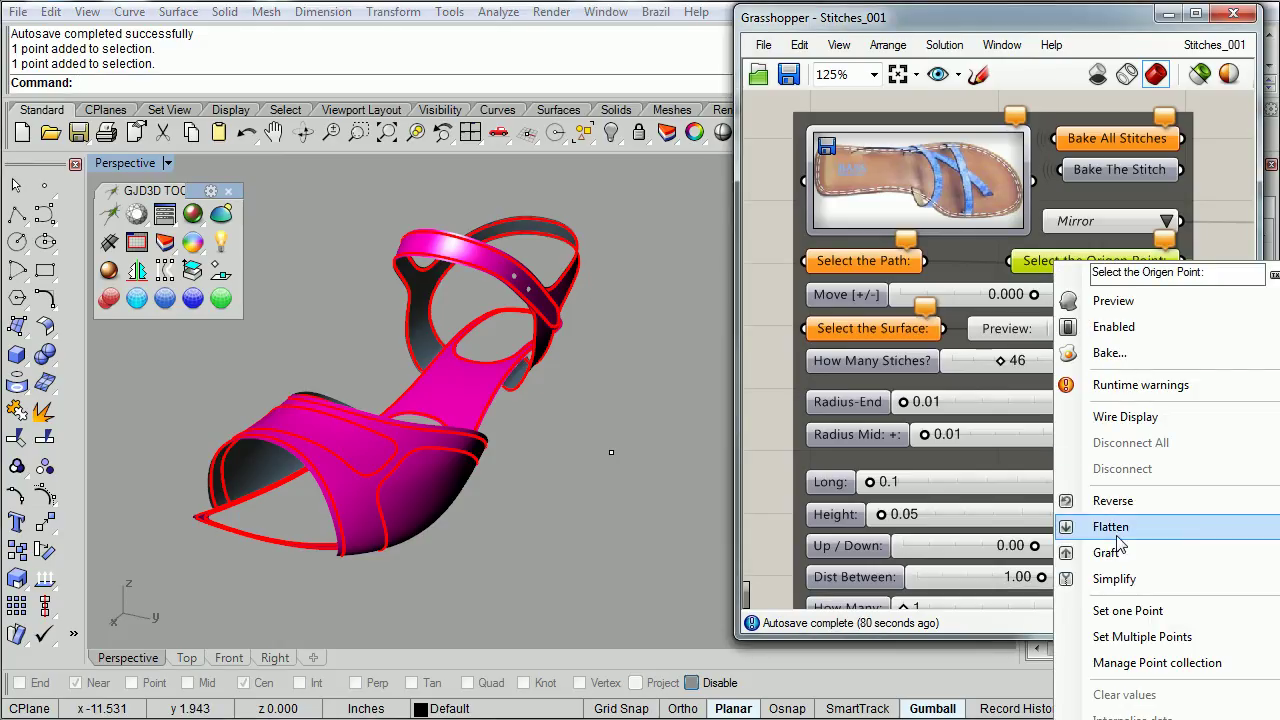
{"action": "left_click", "coordinate": [1128, 611]}
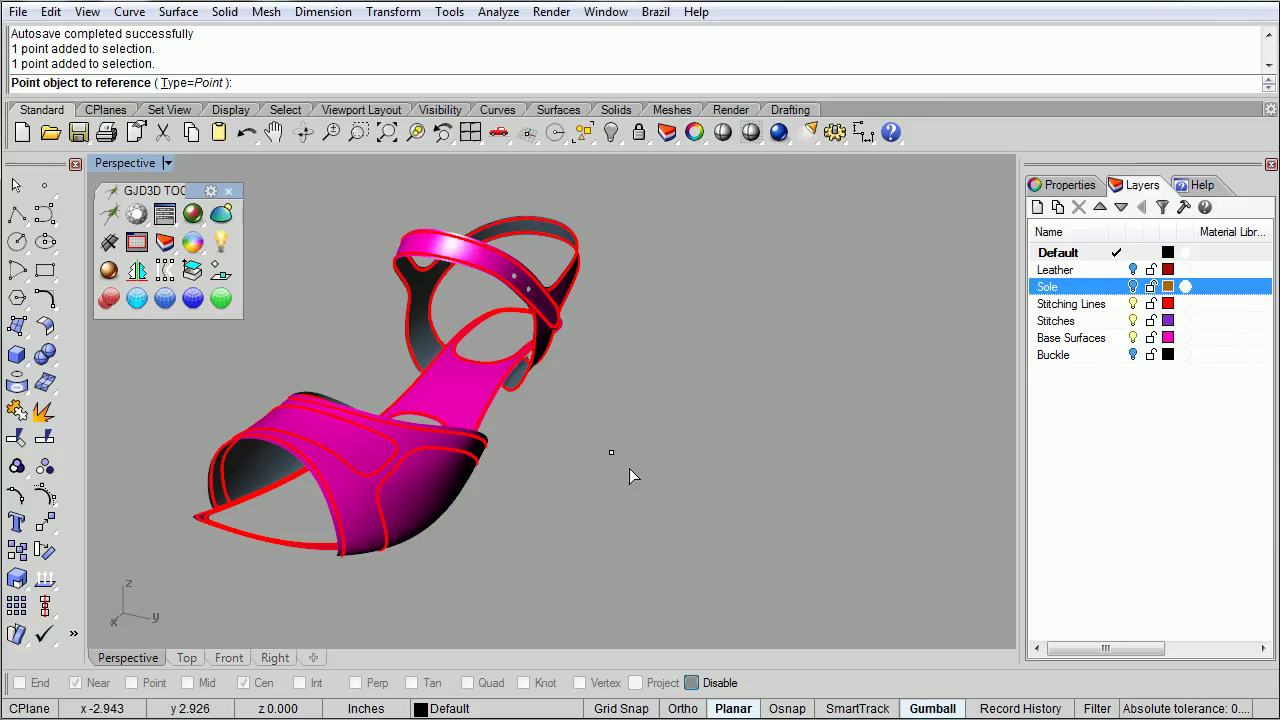
{"action": "left_click", "coordinate": [612, 454]}
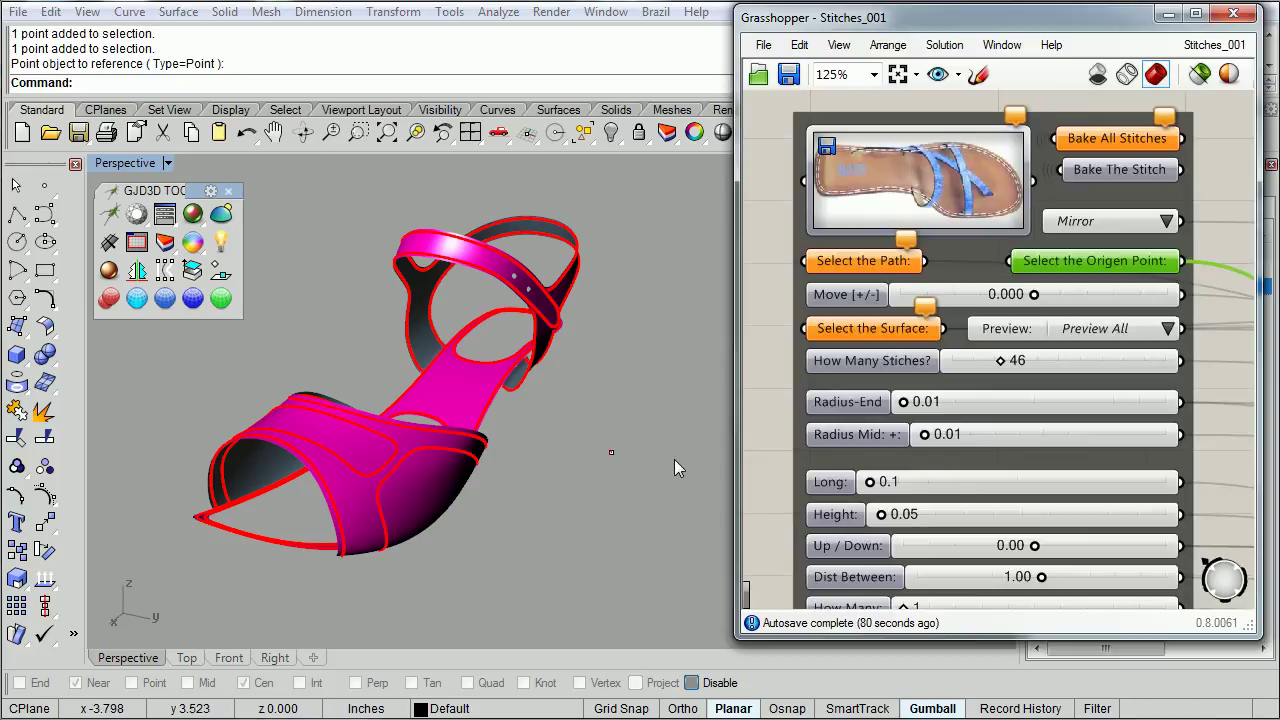
{"action": "mouse_move", "coordinate": [671, 467]}
{"action": "right_mouse_down"}
{"action": "mouse_move", "coordinate": [615, 466]}
{"action": "mouse_move", "coordinate": [641, 469]}
{"action": "mouse_move", "coordinate": [637, 458]}
{"action": "mouse_move", "coordinate": [630, 490]}
{"action": "right_mouse_up"}
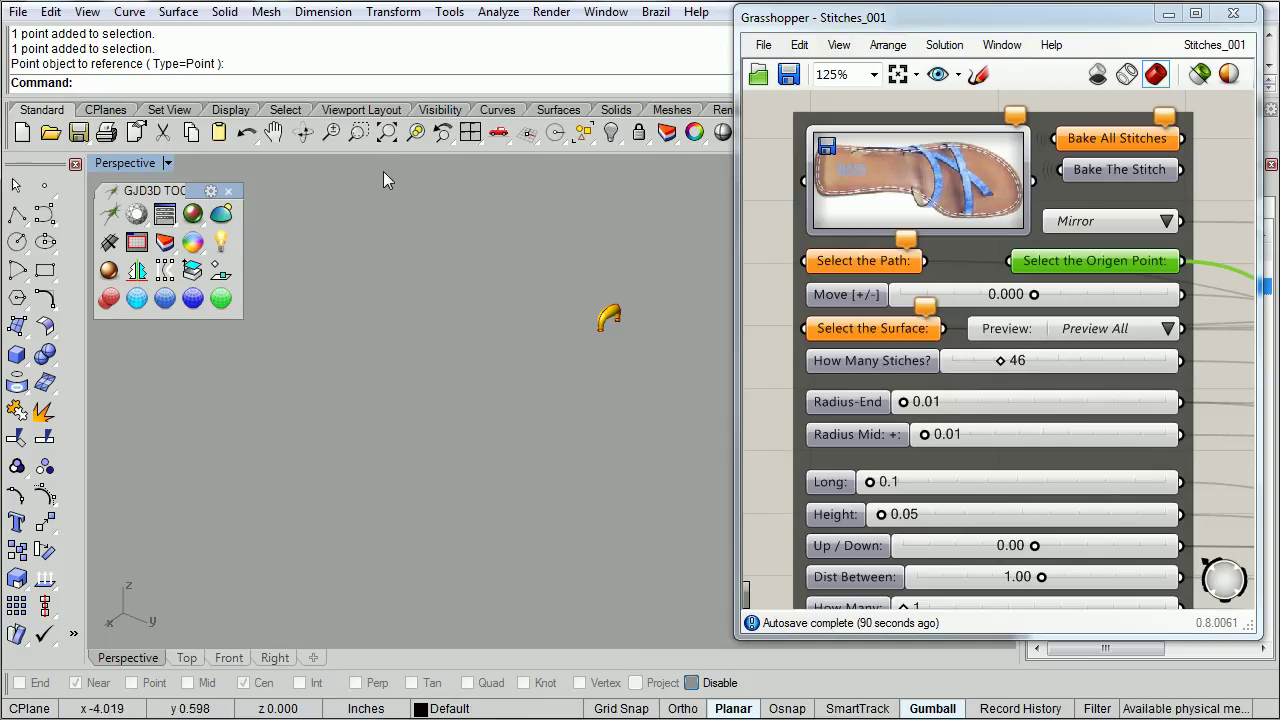
Zoom in on the stitch preview and set both Radius-End and Radius Mid to 0.01.
{"action": "left_click", "coordinate": [359, 133]}
{"action": "left_click_drag", "start_coordinate": [553, 272], "coordinate": [669, 366]}
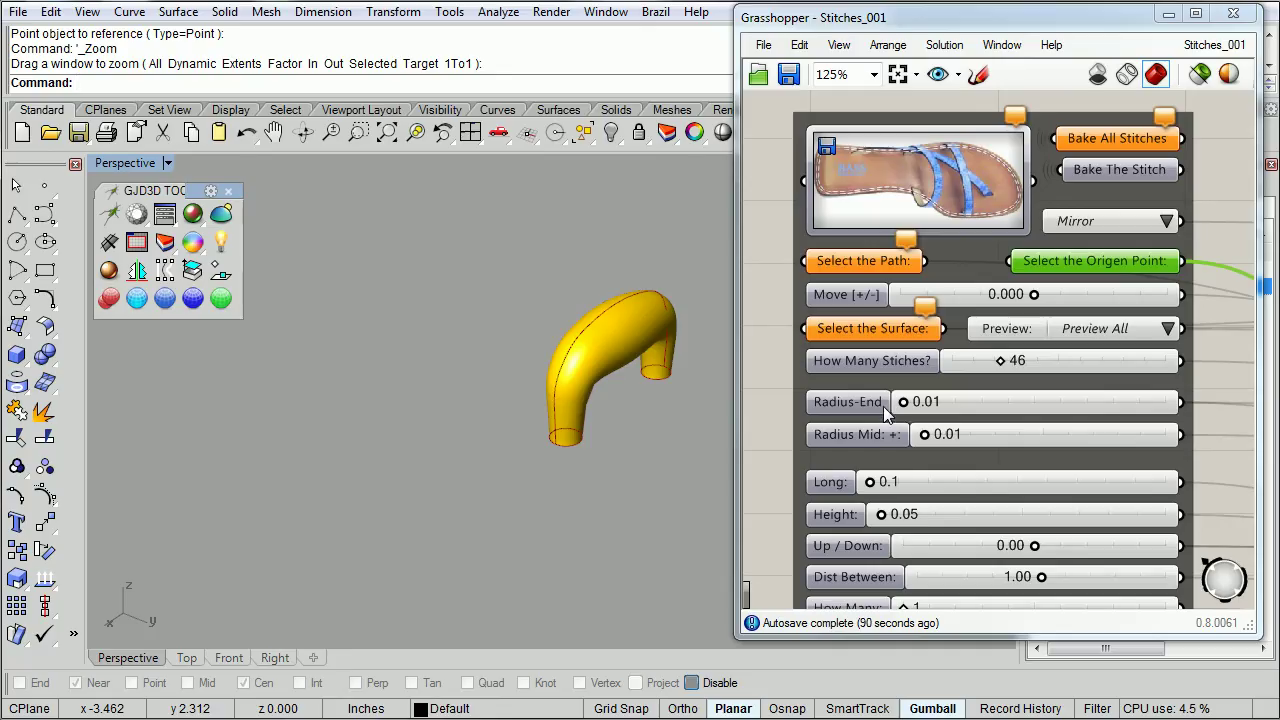
{"action": "mouse_move", "coordinate": [903, 402]}
{"action": "left_mouse_down"}
{"action": "mouse_move", "coordinate": [937, 403]}
{"action": "mouse_move", "coordinate": [916, 403]}
{"action": "mouse_move", "coordinate": [936, 437]}
{"action": "mouse_move", "coordinate": [917, 440]}
{"action": "left_mouse_up"}
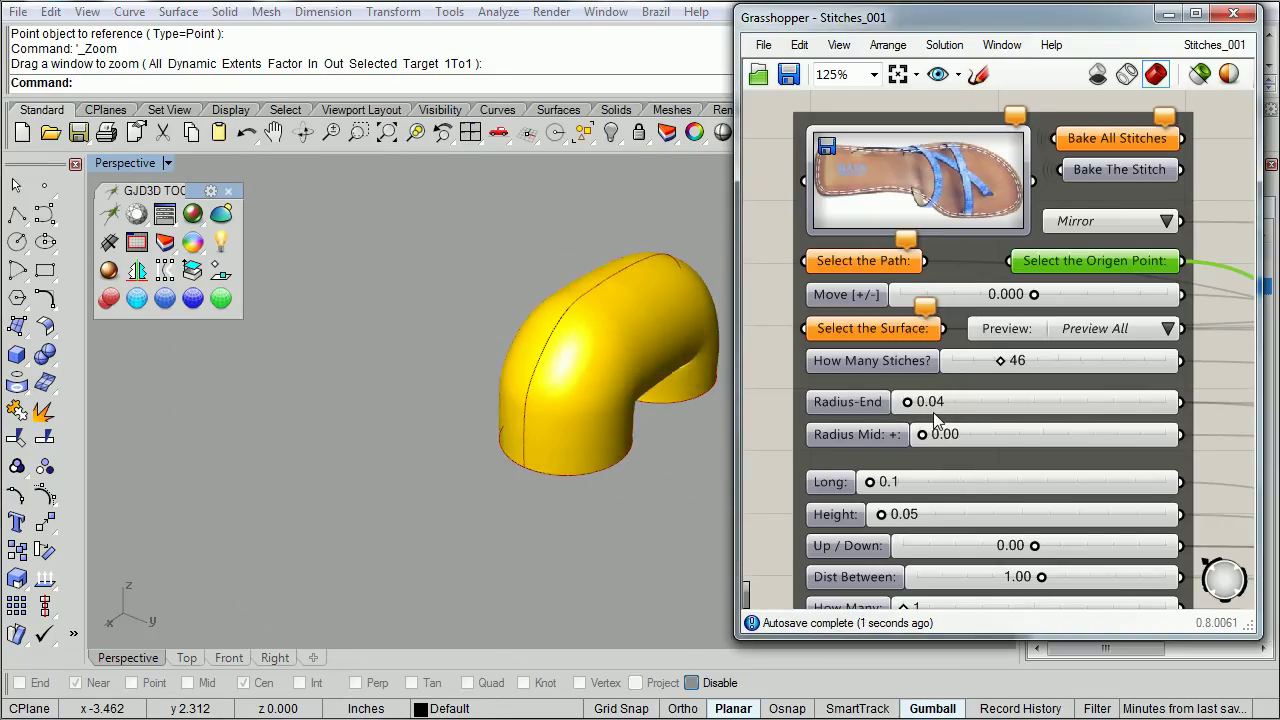
{"action": "double_click", "coordinate": [946, 403]}
{"action": "left_click_drag", "start_coordinate": [1030, 403], "coordinate": [1023, 403]}
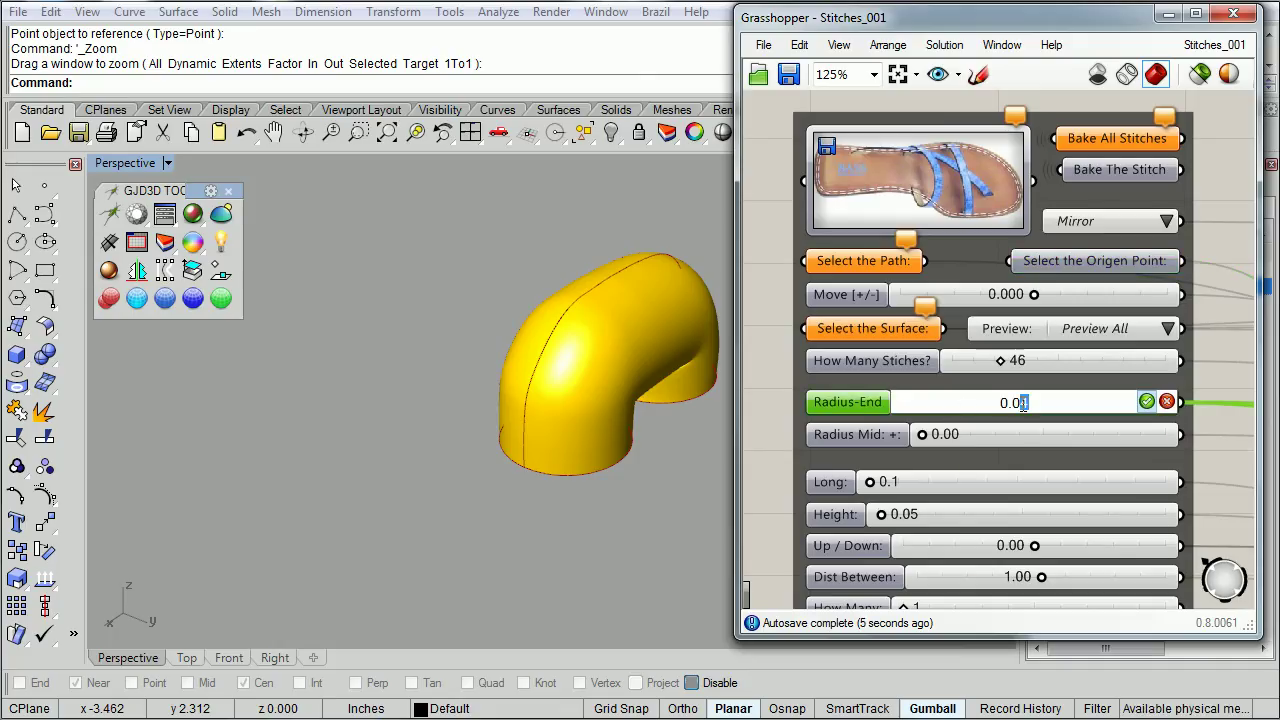
{"action": "left_click", "coordinate": [968, 435]}
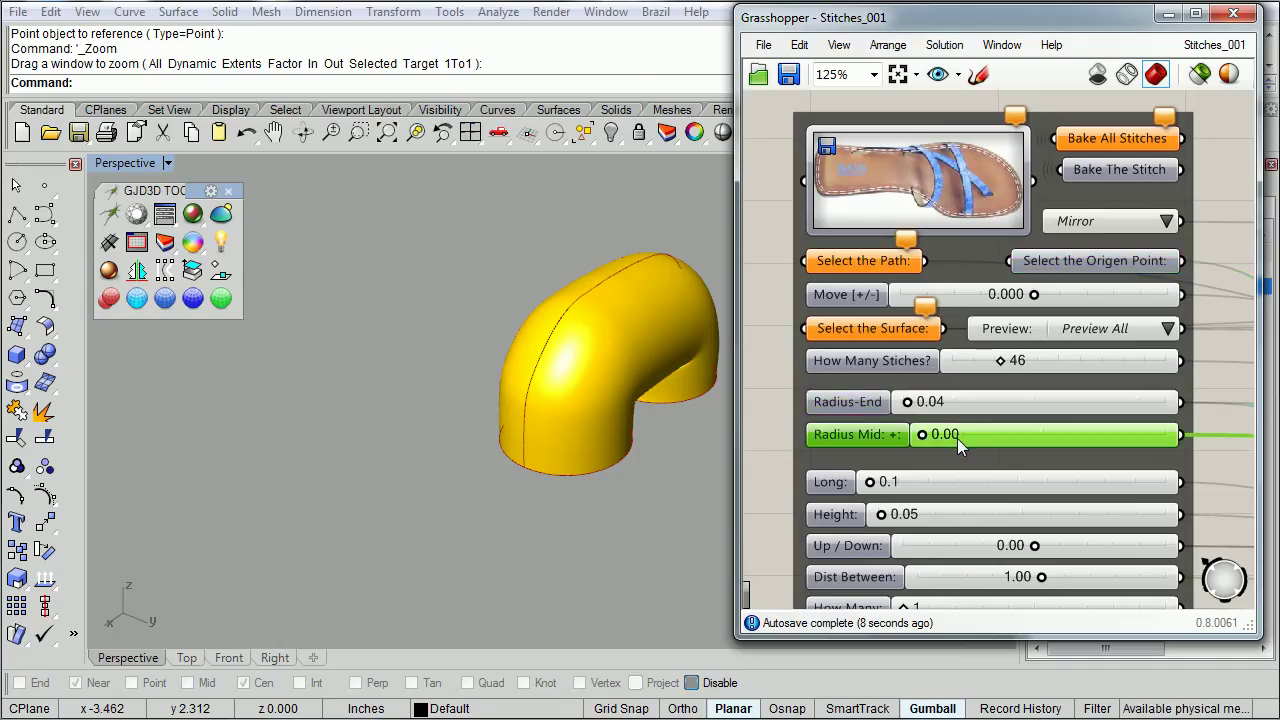
{"action": "double_click", "coordinate": [957, 438]}
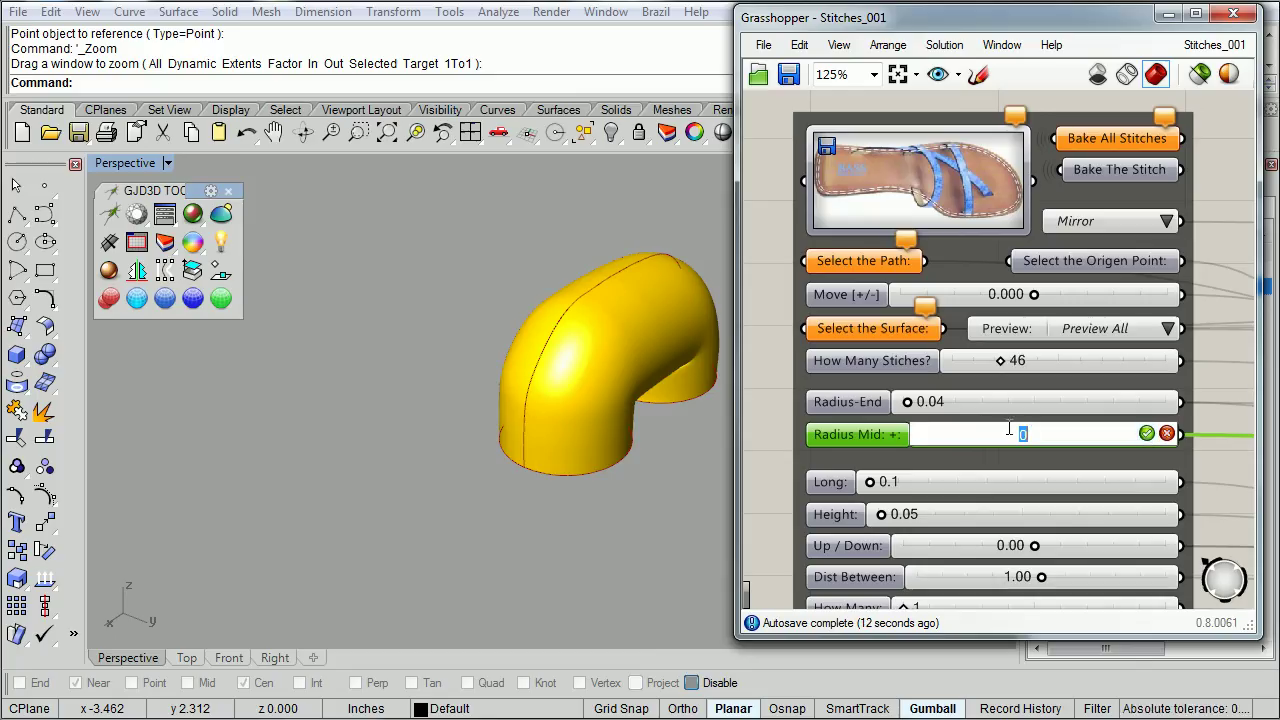
{"action": "type", "text": "1"}
{"action": "left_click", "coordinate": [1146, 434]}
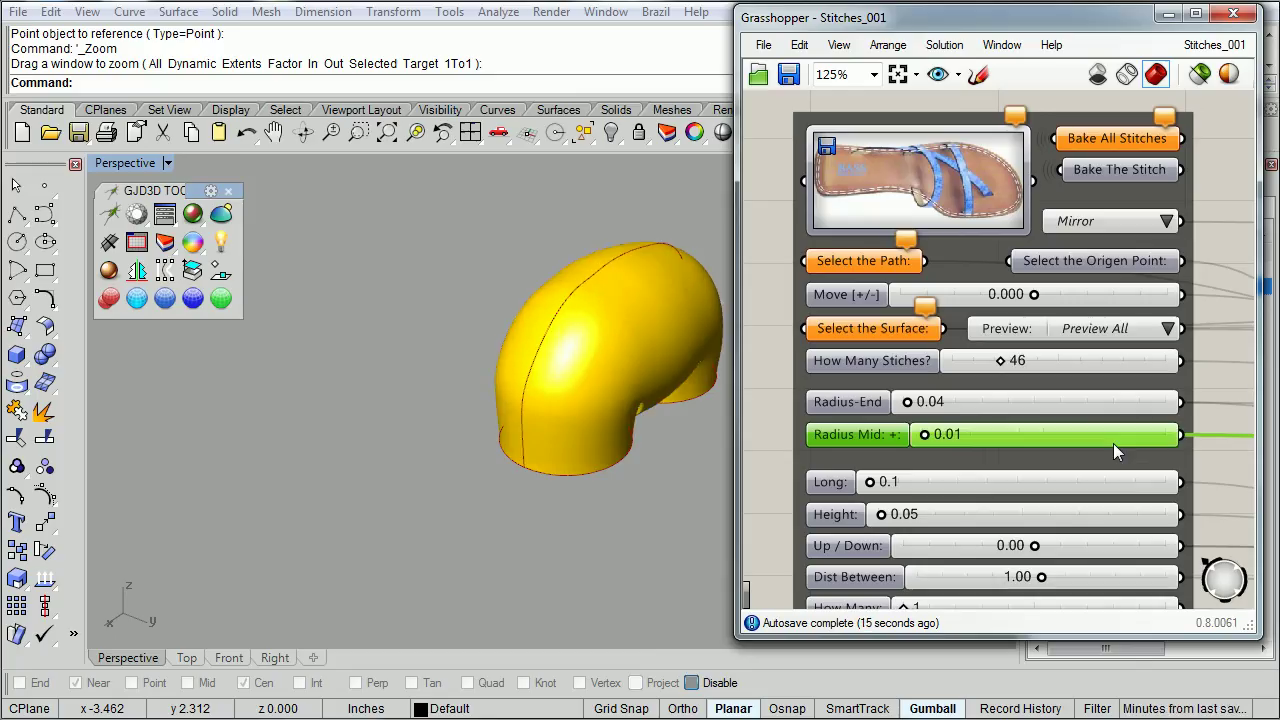
{"action": "double_click", "coordinate": [942, 403]}
{"action": "left_click_drag", "start_coordinate": [1030, 402], "coordinate": [1020, 402]}
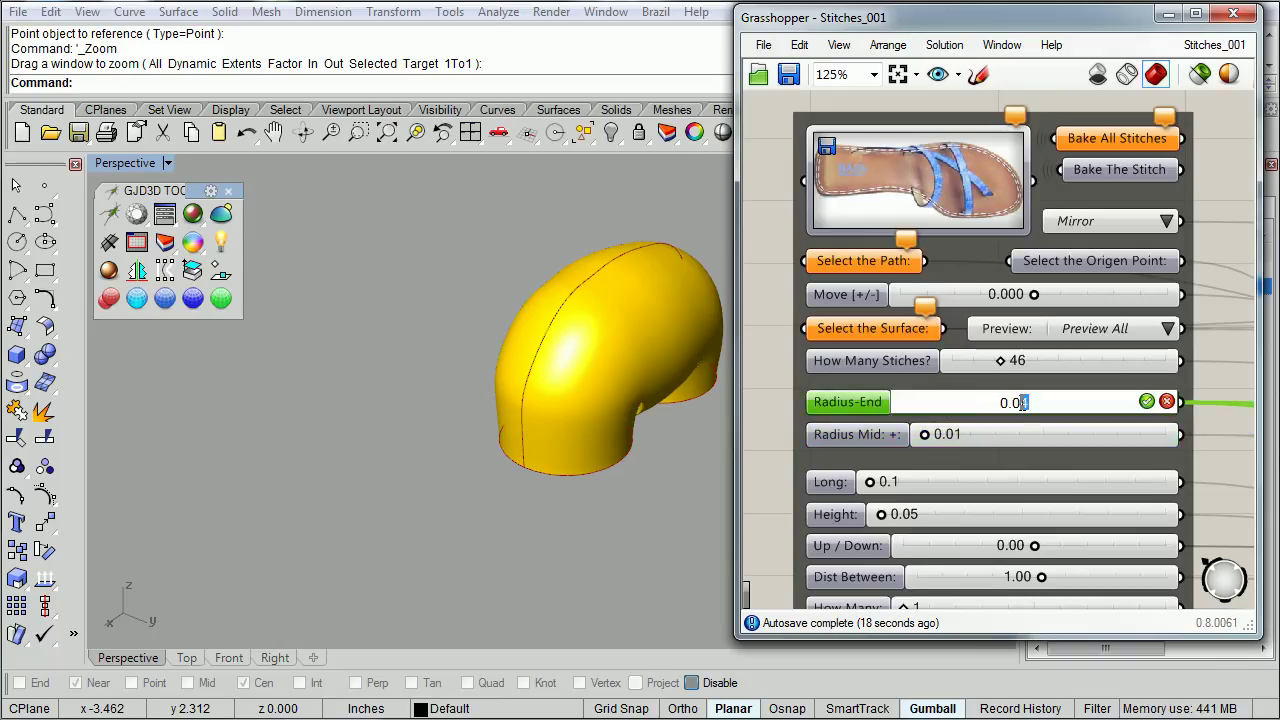
{"action": "left_click", "coordinate": [1146, 401]}
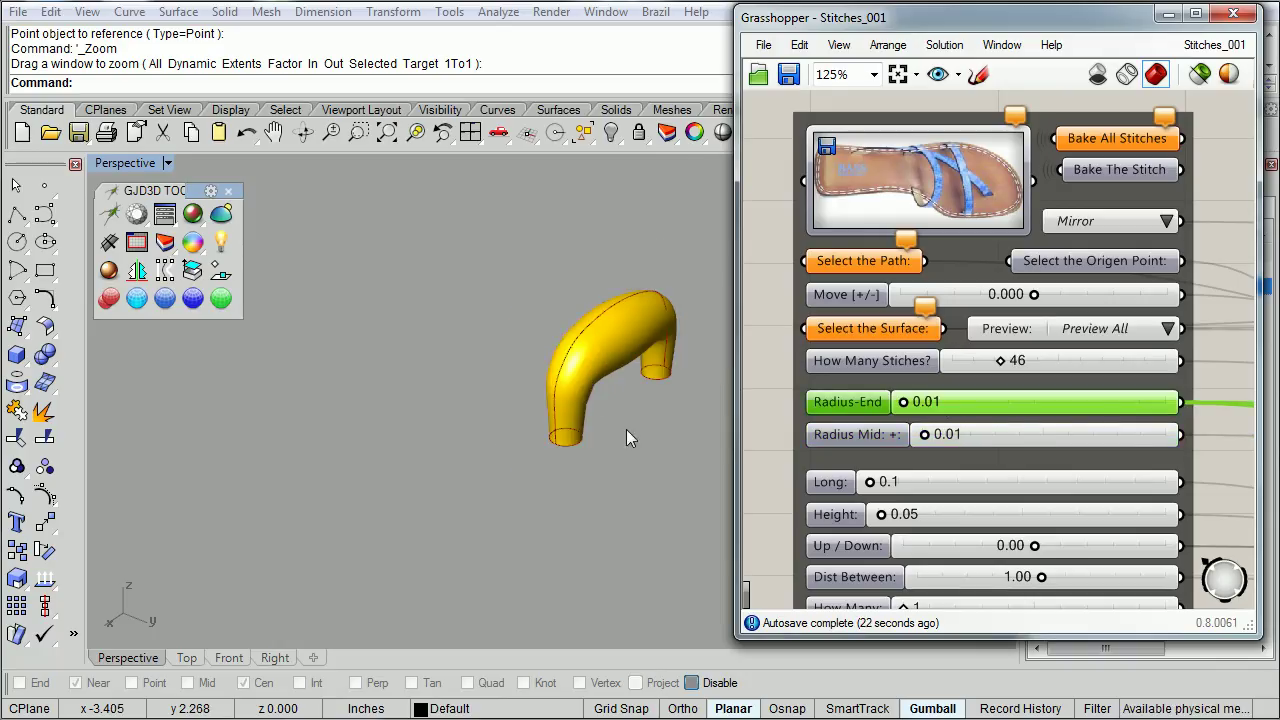
Lengthen the stitch and set its Height to 0.04.
{"action": "mouse_move", "coordinate": [870, 482]}
{"action": "left_mouse_down"}
{"action": "mouse_move", "coordinate": [886, 484]}
{"action": "mouse_move", "coordinate": [868, 487]}
{"action": "mouse_move", "coordinate": [879, 516]}
{"action": "left_mouse_up"}
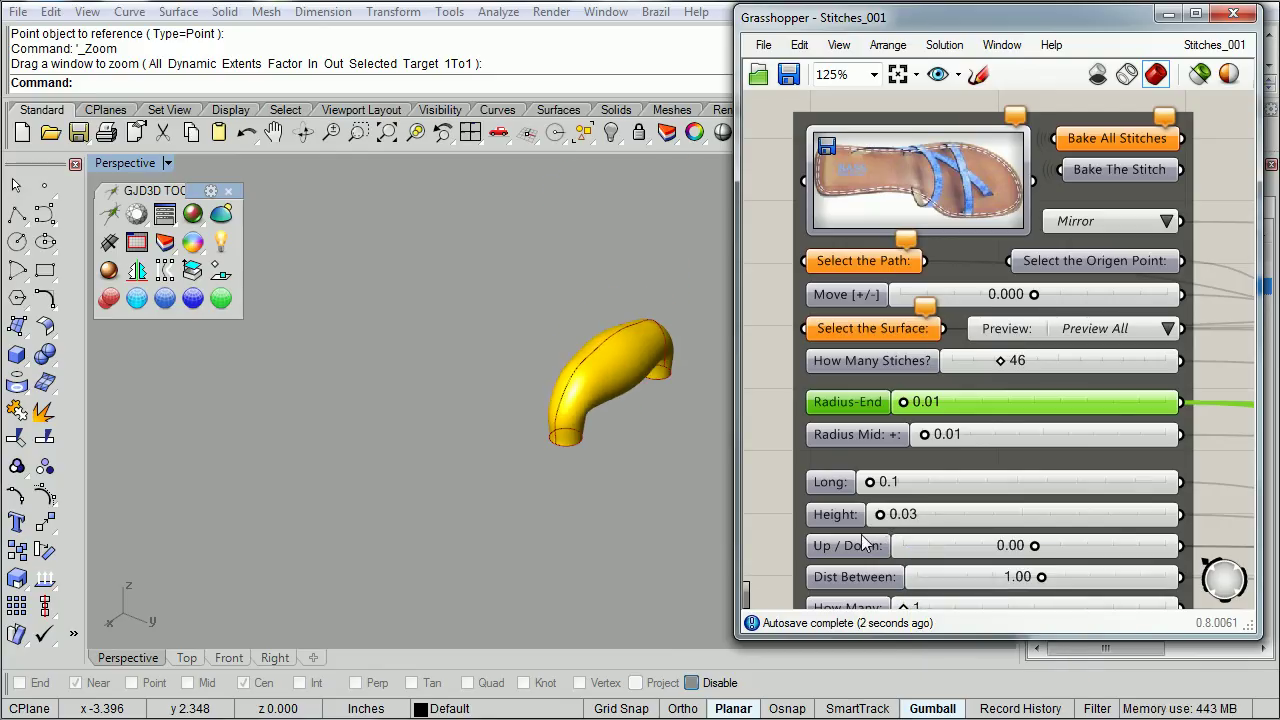
{"action": "double_click", "coordinate": [914, 516]}
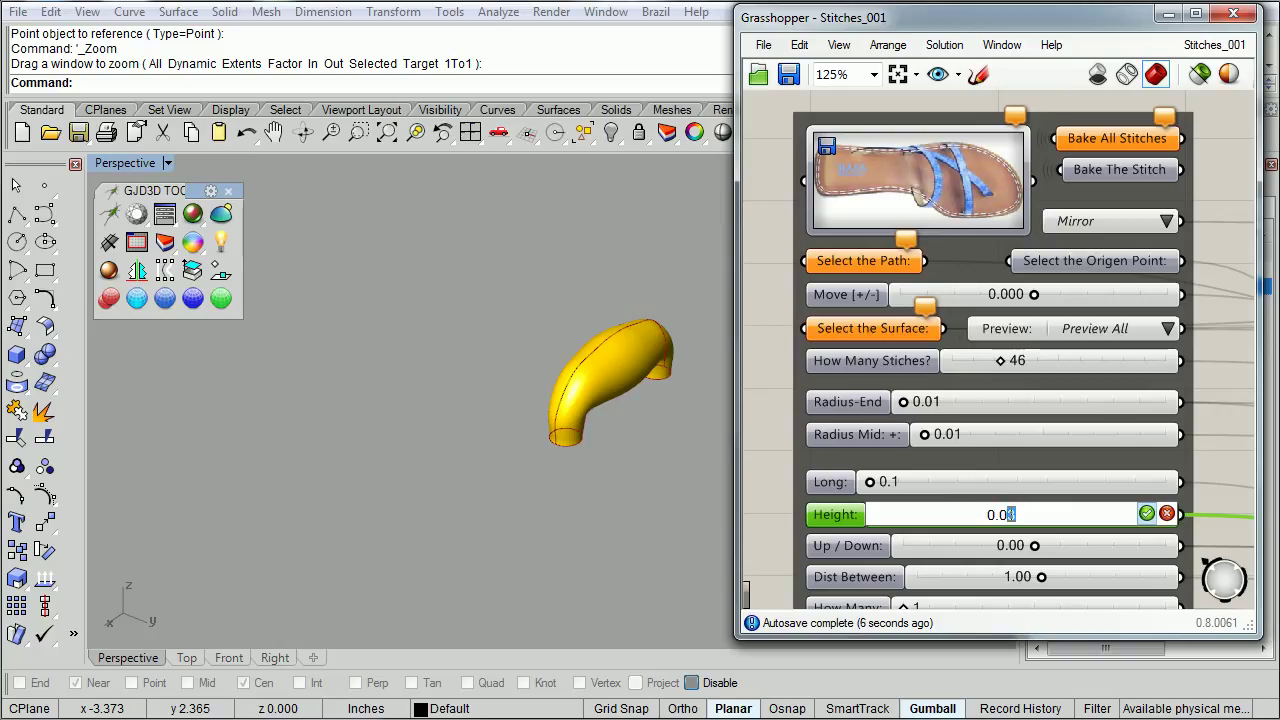
{"action": "type", "text": "5"}
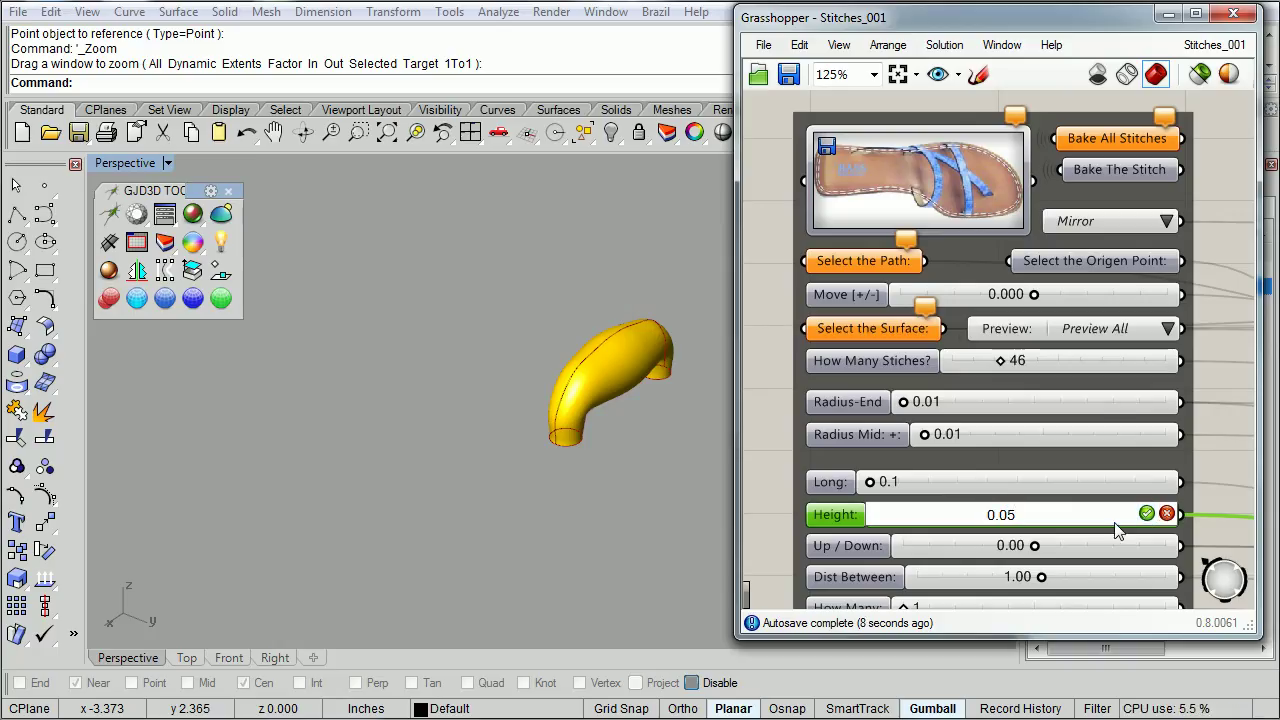
{"action": "left_click", "coordinate": [1147, 514]}
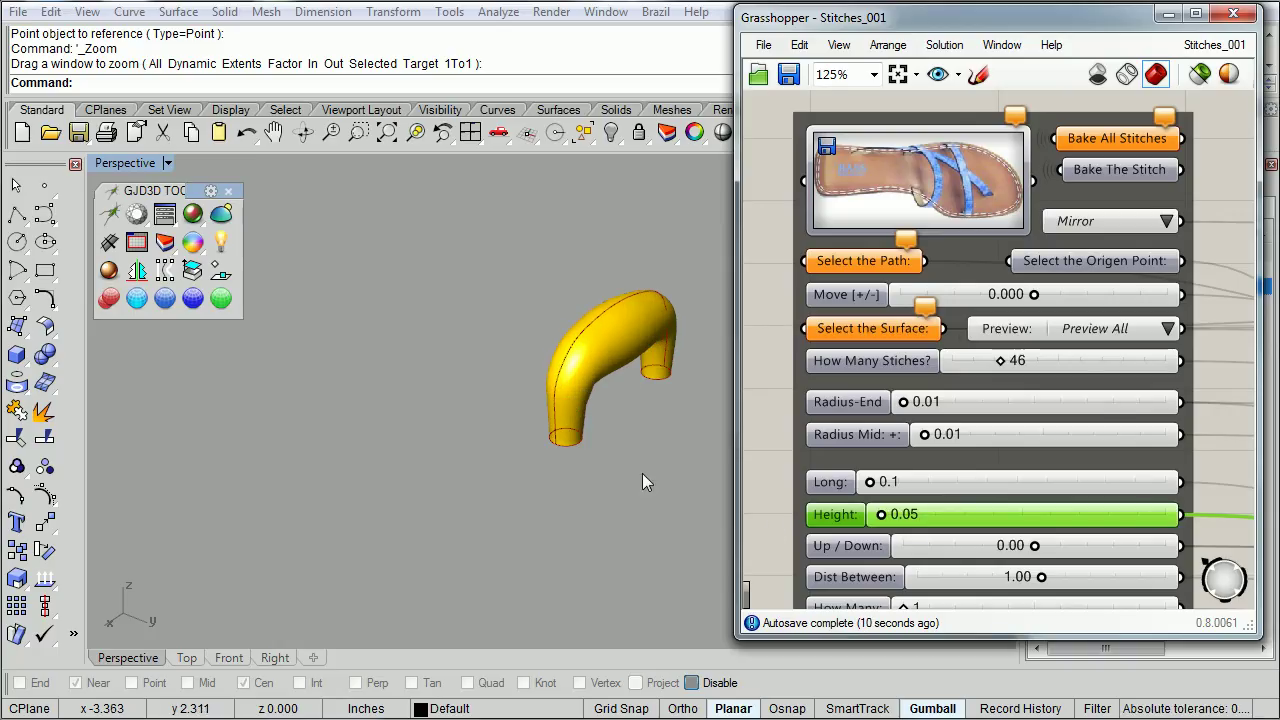
{"action": "double_click", "coordinate": [914, 517]}
{"action": "left_click", "coordinate": [1013, 514]}
{"action": "type", "text": "0.04"}
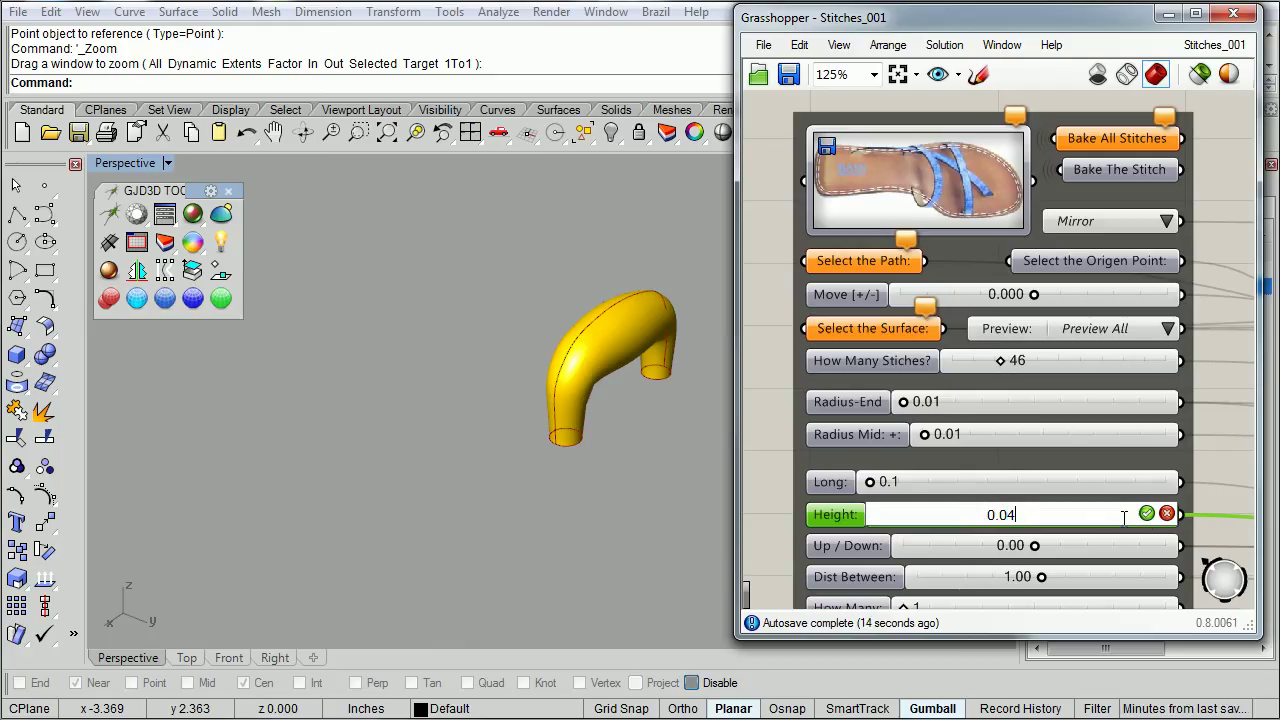
{"action": "left_click", "coordinate": [1147, 514]}
Reference the toe strap's edge curve as the stitch path with Set one Curve.
{"action": "scroll", "coordinate": [617, 460], "scroll_direction": "down", "scroll_amount": 5}
{"action": "scroll", "coordinate": [617, 460], "scroll_direction": "up", "scroll_amount": 3}
{"action": "scroll", "coordinate": [617, 460], "scroll_direction": "up", "scroll_amount": 3}
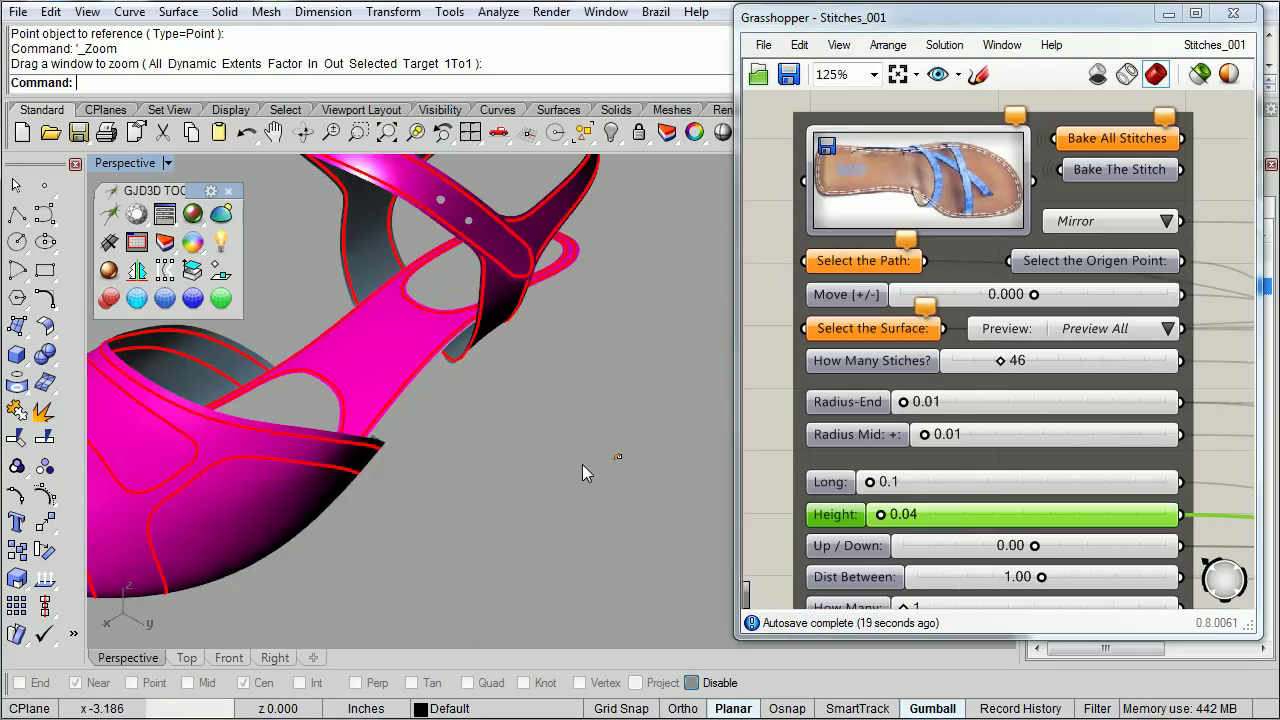
{"action": "scroll", "coordinate": [600, 510], "scroll_direction": "up", "scroll_amount": 1}
{"action": "scroll", "coordinate": [620, 500], "scroll_direction": "up", "scroll_amount": 1}
{"action": "scroll", "coordinate": [585, 517], "scroll_direction": "up", "scroll_amount": 1}
{"action": "scroll", "coordinate": [634, 447], "scroll_direction": "up", "scroll_amount": 1}
{"action": "scroll", "coordinate": [634, 447], "scroll_direction": "up", "scroll_amount": 1}
{"action": "scroll", "coordinate": [620, 460], "scroll_direction": "down", "scroll_amount": 1}
{"action": "scroll", "coordinate": [590, 480], "scroll_direction": "down", "scroll_amount": 2}
{"action": "scroll", "coordinate": [550, 515], "scroll_direction": "down", "scroll_amount": 1}
{"action": "scroll", "coordinate": [530, 535], "scroll_direction": "down", "scroll_amount": 2}
{"action": "scroll", "coordinate": [522, 492], "scroll_direction": "down", "scroll_amount": 1}
{"action": "scroll", "coordinate": [537, 486], "scroll_direction": "down", "scroll_amount": 1}
{"action": "left_click", "coordinate": [845, 266]}
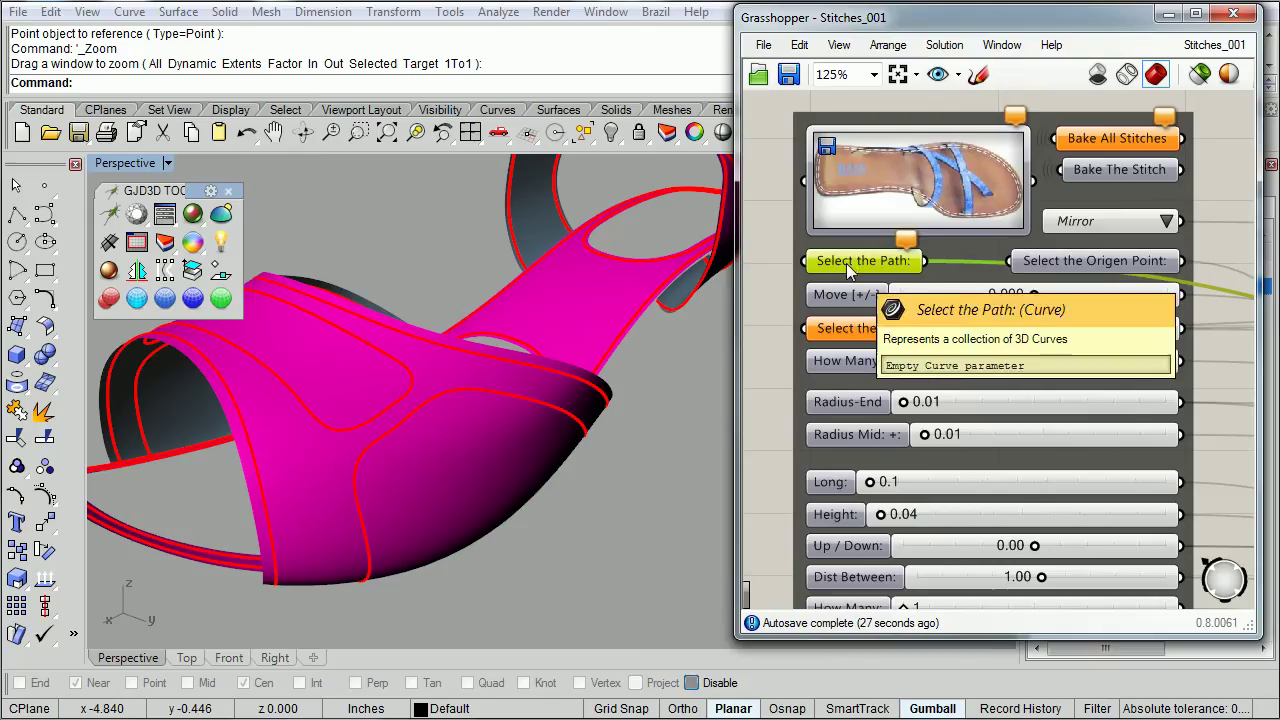
{"action": "right_click", "coordinate": [848, 268]}
{"action": "left_click", "coordinate": [921, 613]}
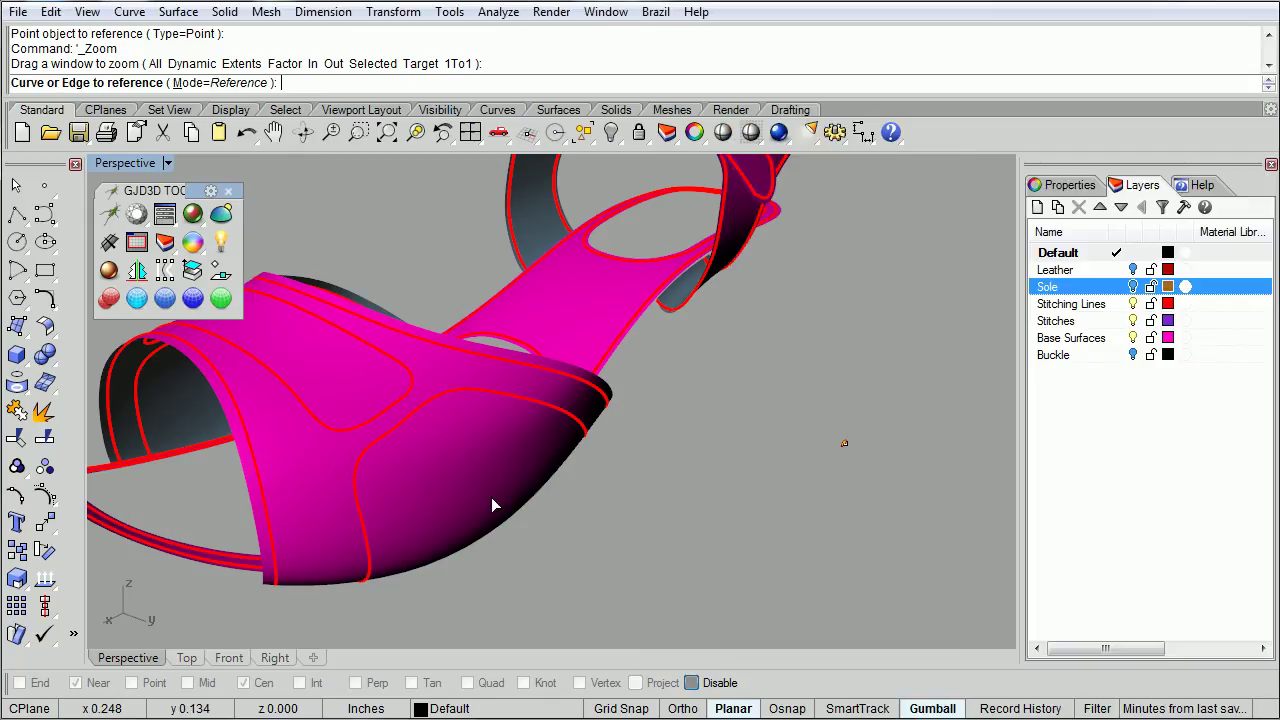
{"action": "left_click", "coordinate": [252, 452]}
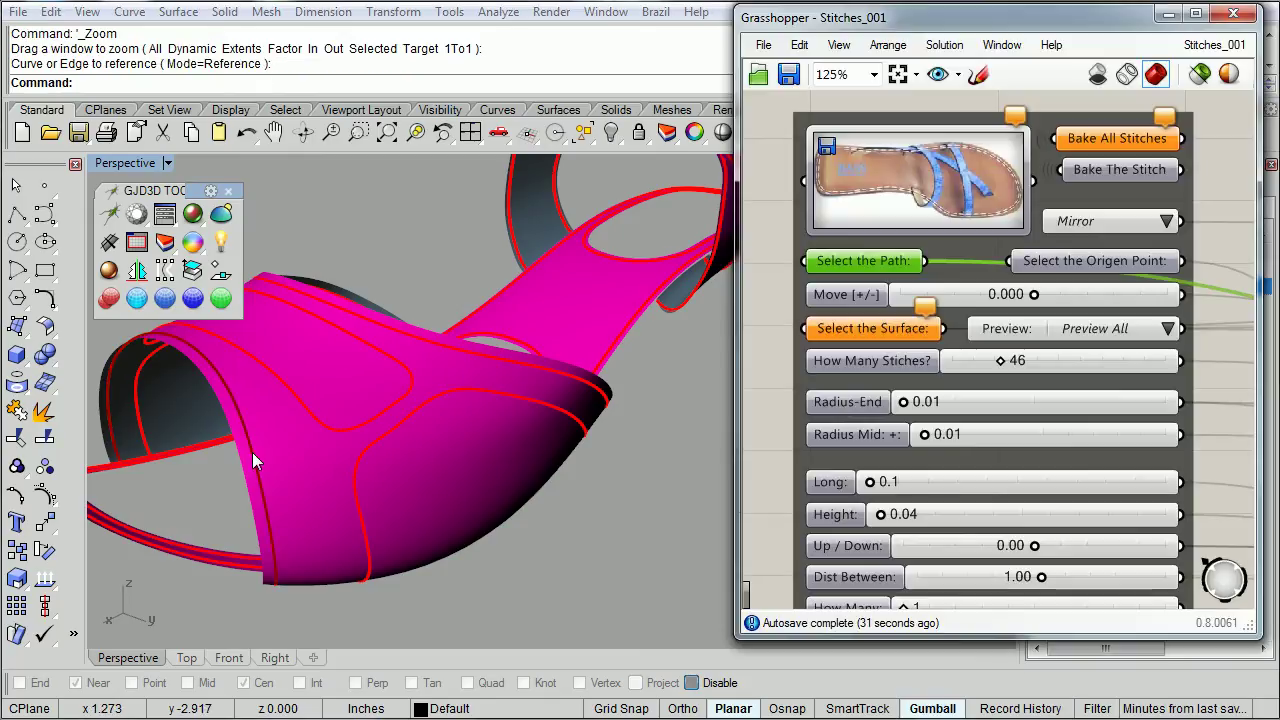
Reference the pink toe strap surface as the stitch surface with Set one Geometry.
{"action": "left_click", "coordinate": [858, 328]}
{"action": "right_click", "coordinate": [862, 328]}
{"action": "left_click", "coordinate": [947, 679]}
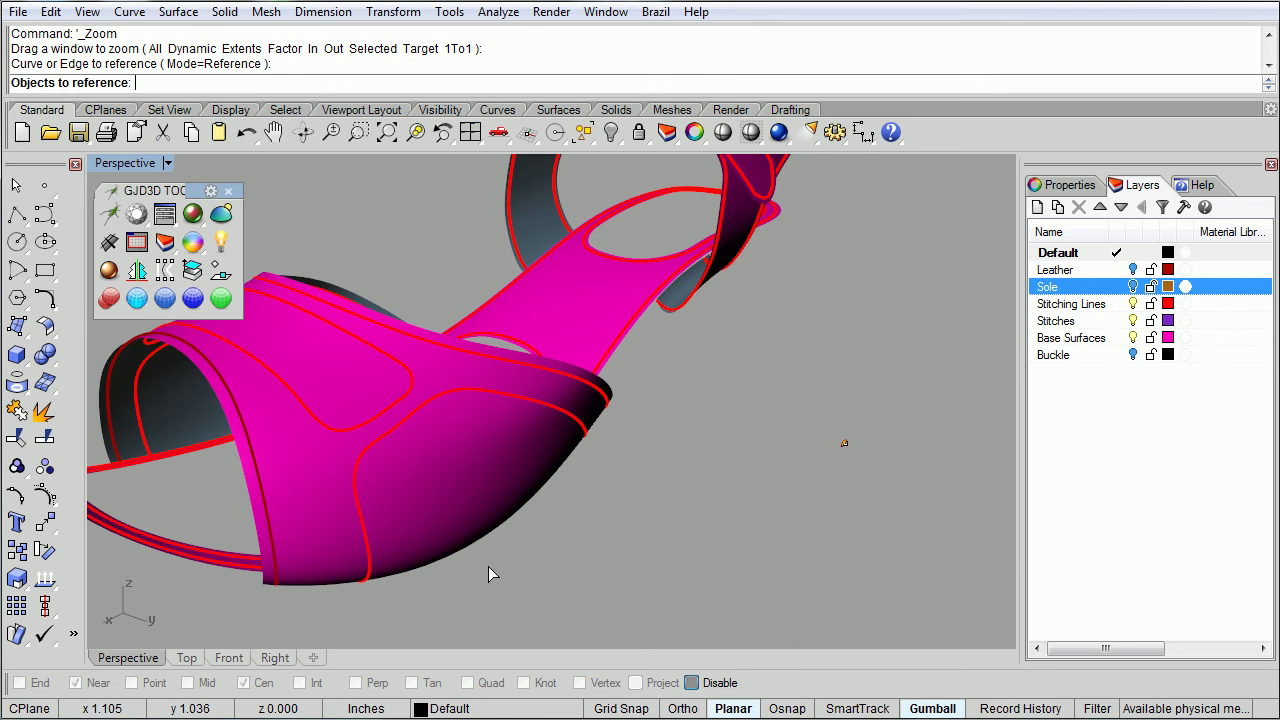
{"action": "left_click", "coordinate": [316, 512]}
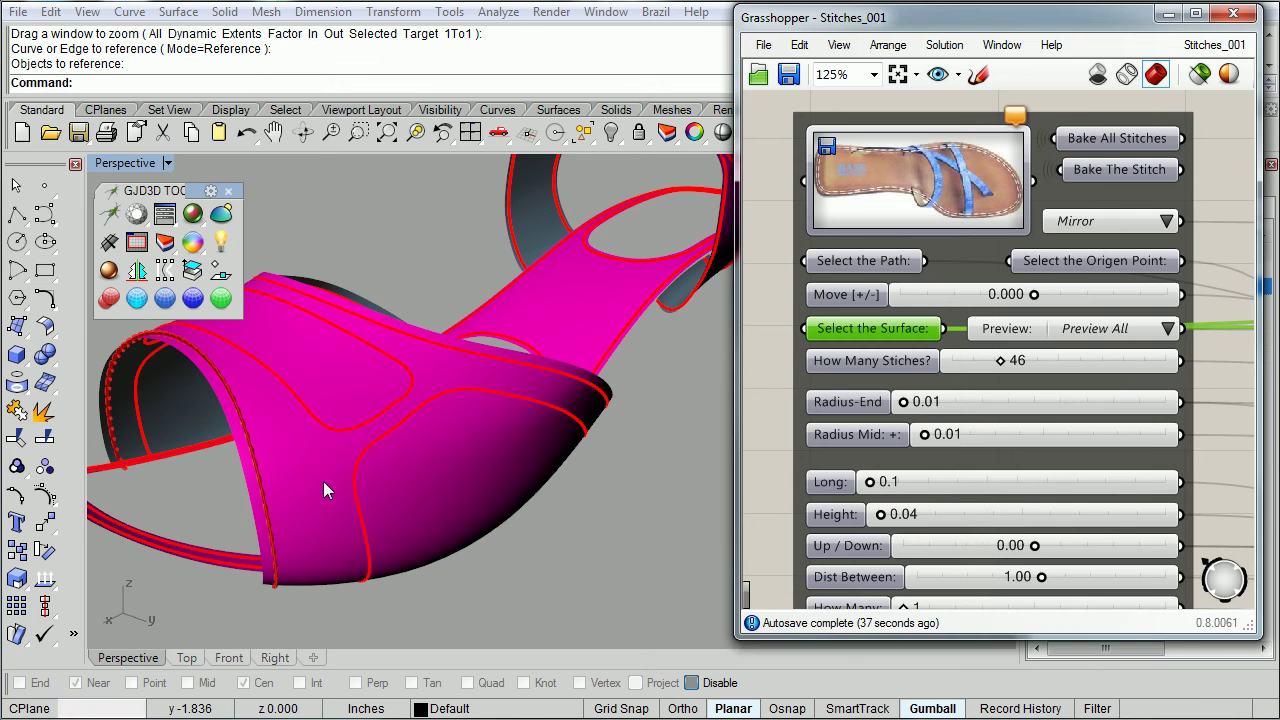
{"action": "scroll", "coordinate": [491, 500], "scroll_direction": "up", "scroll_amount": 2}
{"action": "scroll", "coordinate": [492, 496], "scroll_direction": "up", "scroll_amount": 2}
{"action": "scroll", "coordinate": [479, 461], "scroll_direction": "up", "scroll_amount": 2}
{"action": "scroll", "coordinate": [462, 452], "scroll_direction": "up", "scroll_amount": 2}
{"action": "mouse_move", "coordinate": [462, 452]}
{"action": "right_mouse_down"}
{"action": "mouse_move", "coordinate": [566, 480]}
{"action": "mouse_move", "coordinate": [629, 376]}
{"action": "right_mouse_up"}
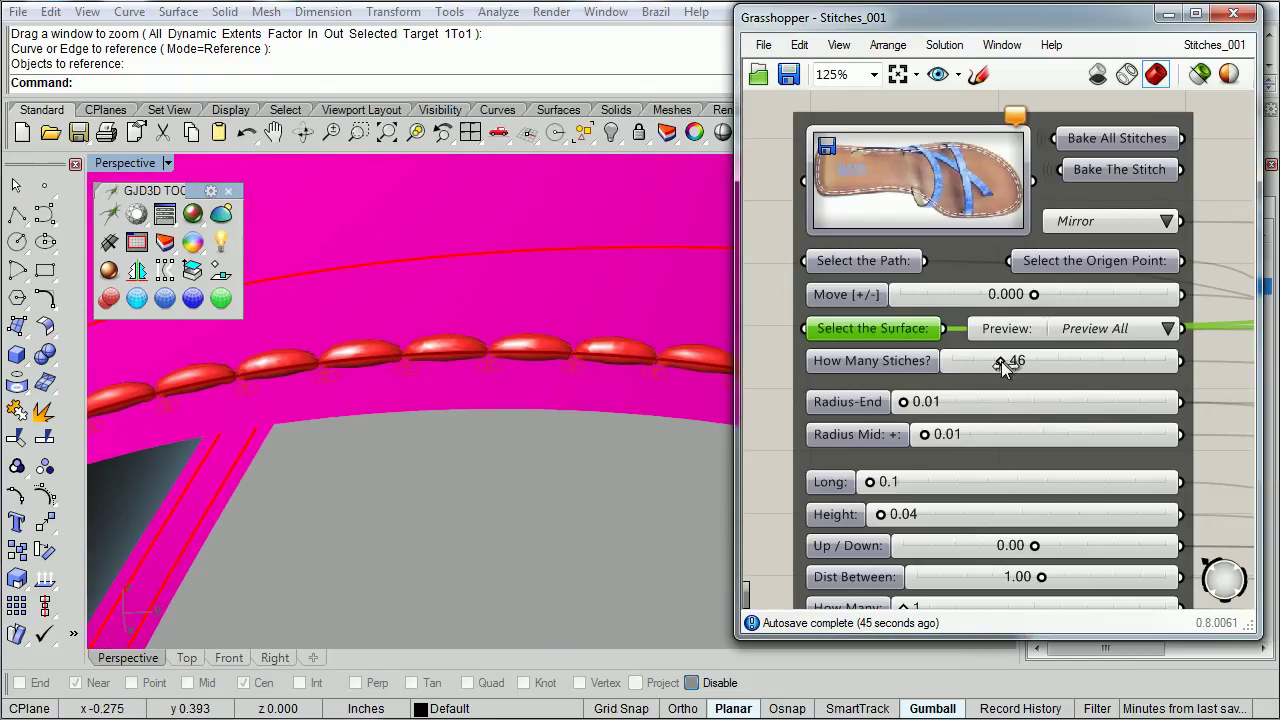
{"action": "mouse_move", "coordinate": [1005, 365]}
{"action": "left_mouse_down"}
{"action": "mouse_move", "coordinate": [978, 369]}
{"action": "mouse_move", "coordinate": [999, 366]}
{"action": "left_mouse_up"}
{"action": "mouse_move", "coordinate": [628, 495]}
{"action": "right_mouse_down"}
{"action": "mouse_move", "coordinate": [529, 468]}
{"action": "mouse_move", "coordinate": [493, 515]}
{"action": "mouse_move", "coordinate": [486, 471]}
{"action": "right_mouse_up"}
{"action": "scroll", "coordinate": [529, 468], "scroll_direction": "down", "scroll_amount": 5}
{"action": "scroll", "coordinate": [540, 463], "scroll_direction": "up", "scroll_amount": 5}
{"action": "scroll", "coordinate": [502, 384], "scroll_direction": "up", "scroll_amount": 4}
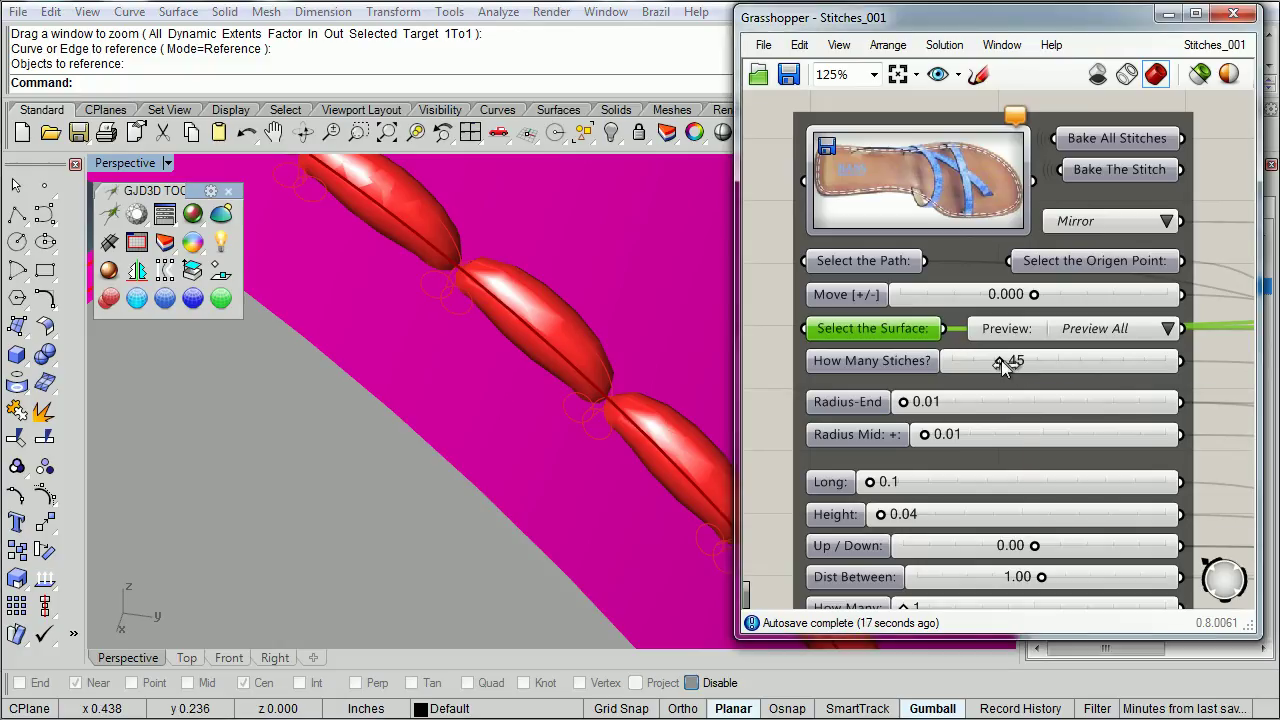
{"action": "left_click_drag", "start_coordinate": [1001, 360], "coordinate": [1003, 360]}
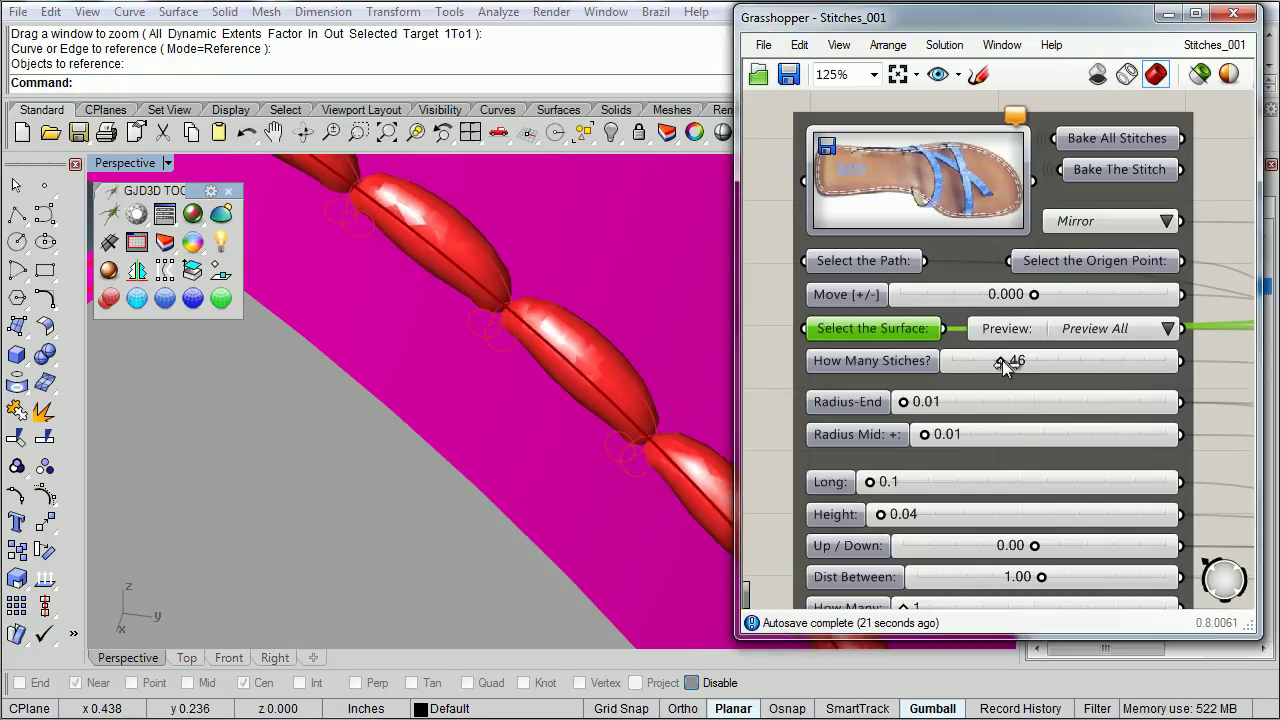
{"action": "mouse_move", "coordinate": [591, 517]}
{"action": "right_mouse_down"}
{"action": "mouse_move", "coordinate": [531, 486]}
{"action": "mouse_move", "coordinate": [455, 527]}
{"action": "mouse_move", "coordinate": [436, 522]}
{"action": "right_mouse_up"}
{"action": "scroll", "coordinate": [531, 477], "scroll_direction": "down", "scroll_amount": 3}
{"action": "scroll", "coordinate": [531, 477], "scroll_direction": "down", "scroll_amount": 4}
{"action": "scroll", "coordinate": [537, 478], "scroll_direction": "down", "scroll_amount": 3}
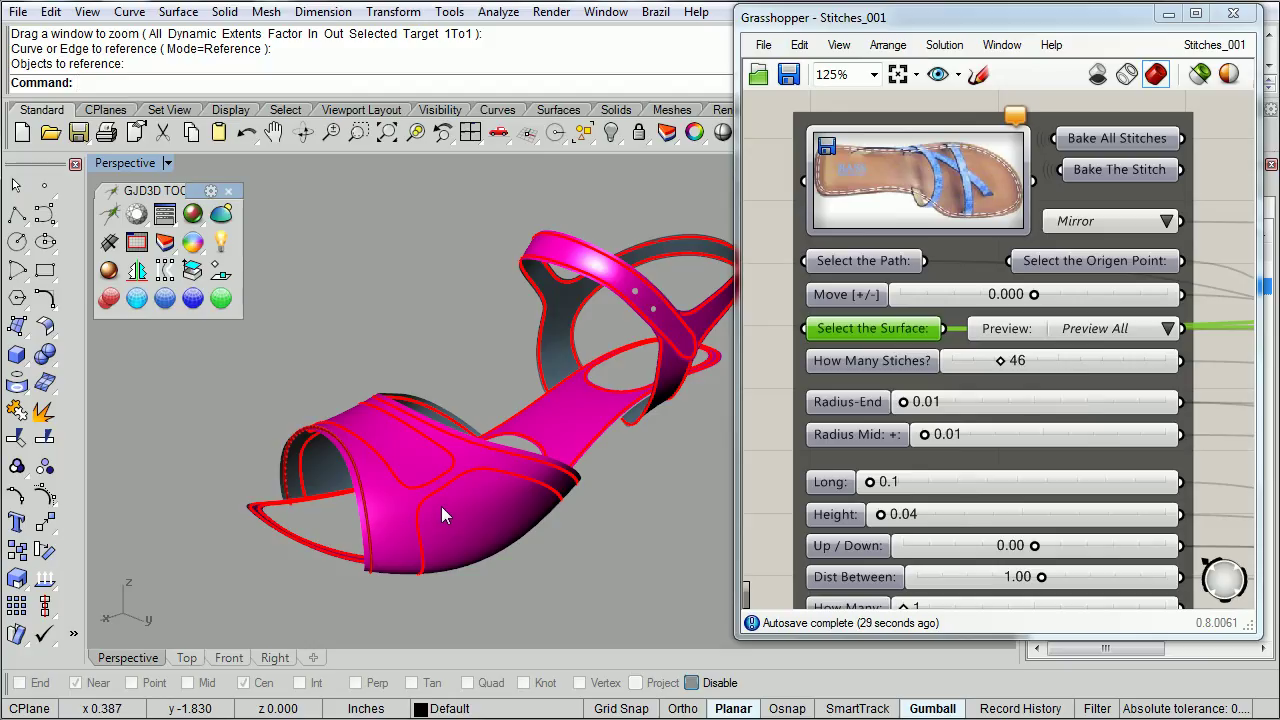
Bake all stitches into the model, assigning them to the Stitches layer in the bake attributes.
{"action": "left_click", "coordinate": [1114, 141]}
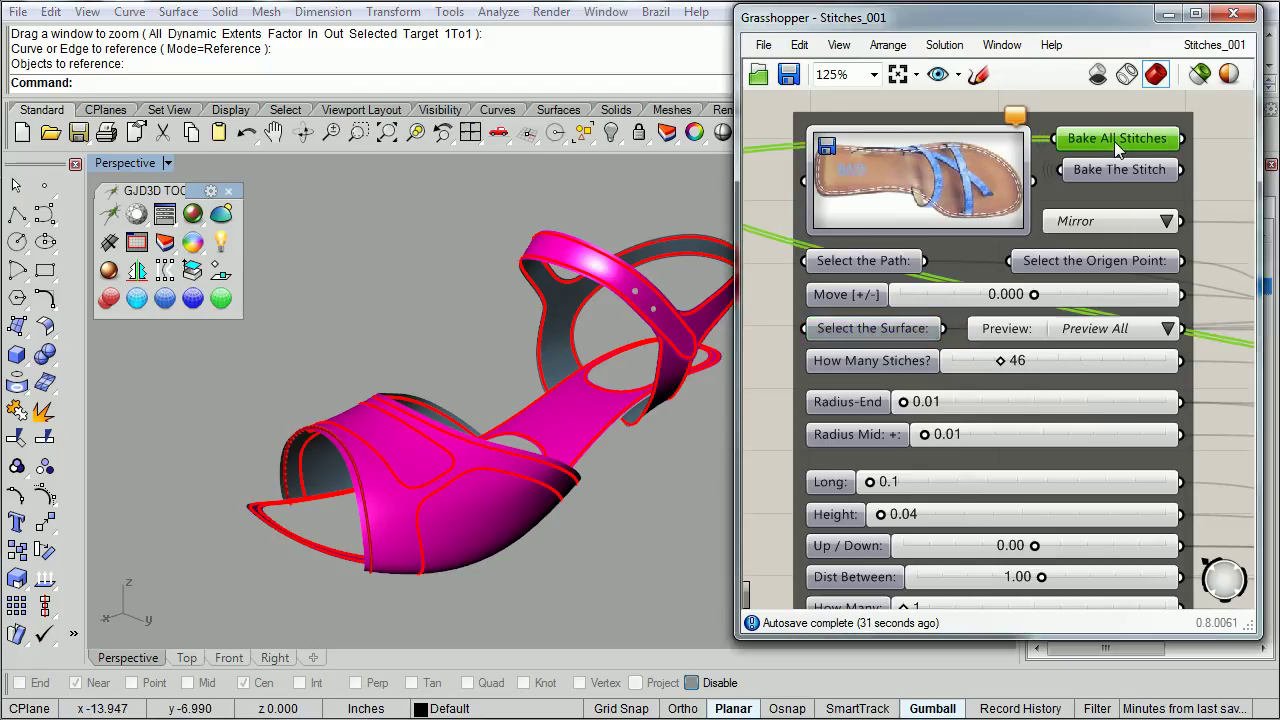
{"action": "right_click", "coordinate": [1117, 138]}
{"action": "left_click", "coordinate": [1173, 231]}
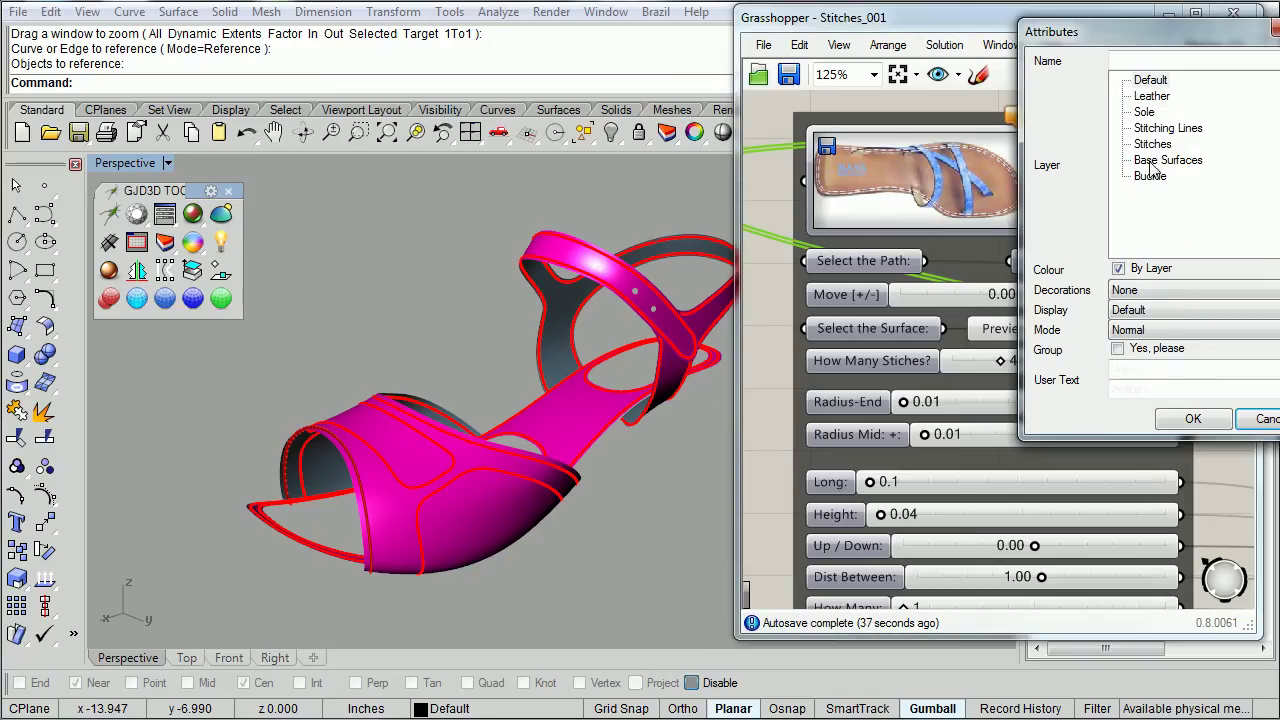
{"action": "left_click", "coordinate": [1154, 146]}
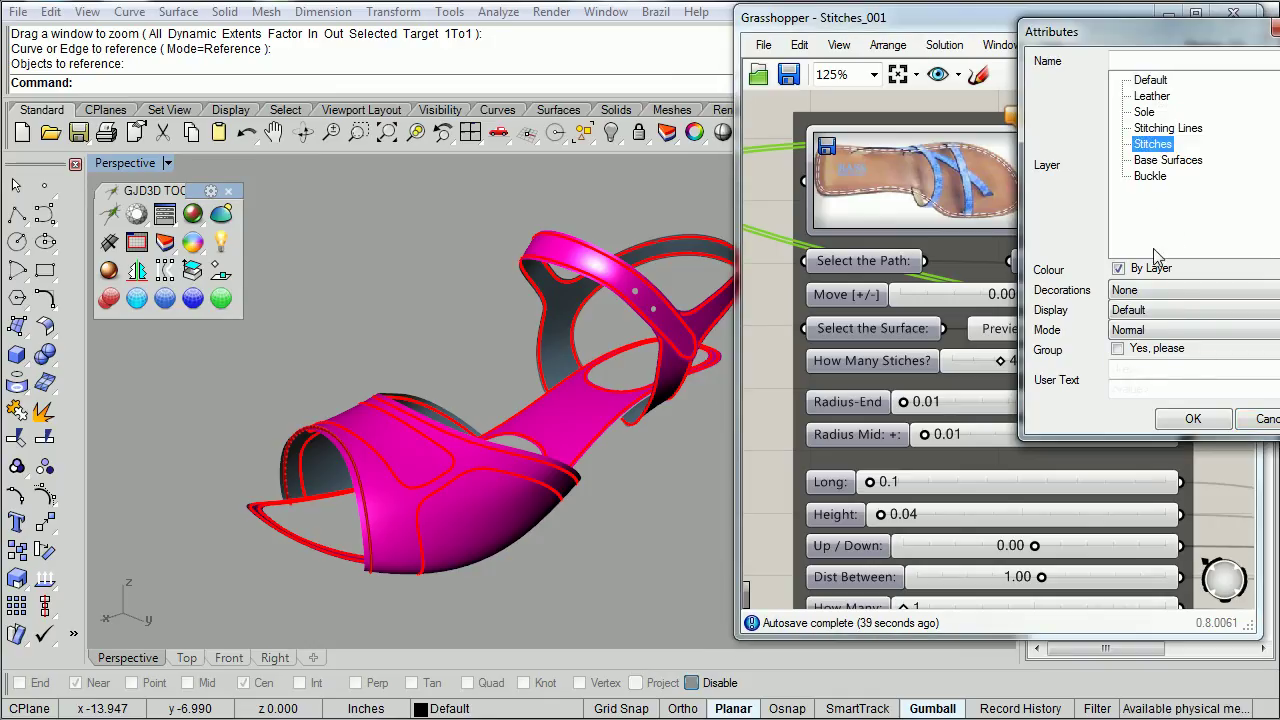
{"action": "left_click", "coordinate": [1194, 420]}
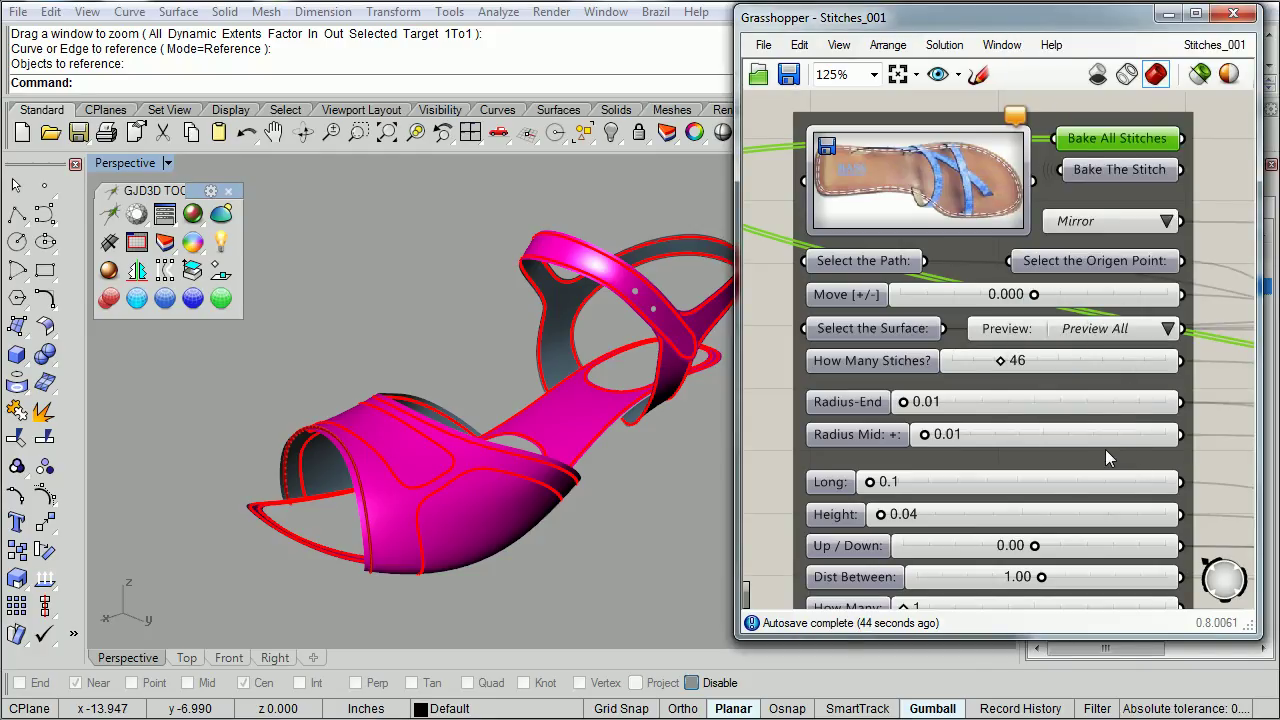
{"action": "left_click", "coordinate": [510, 420]}
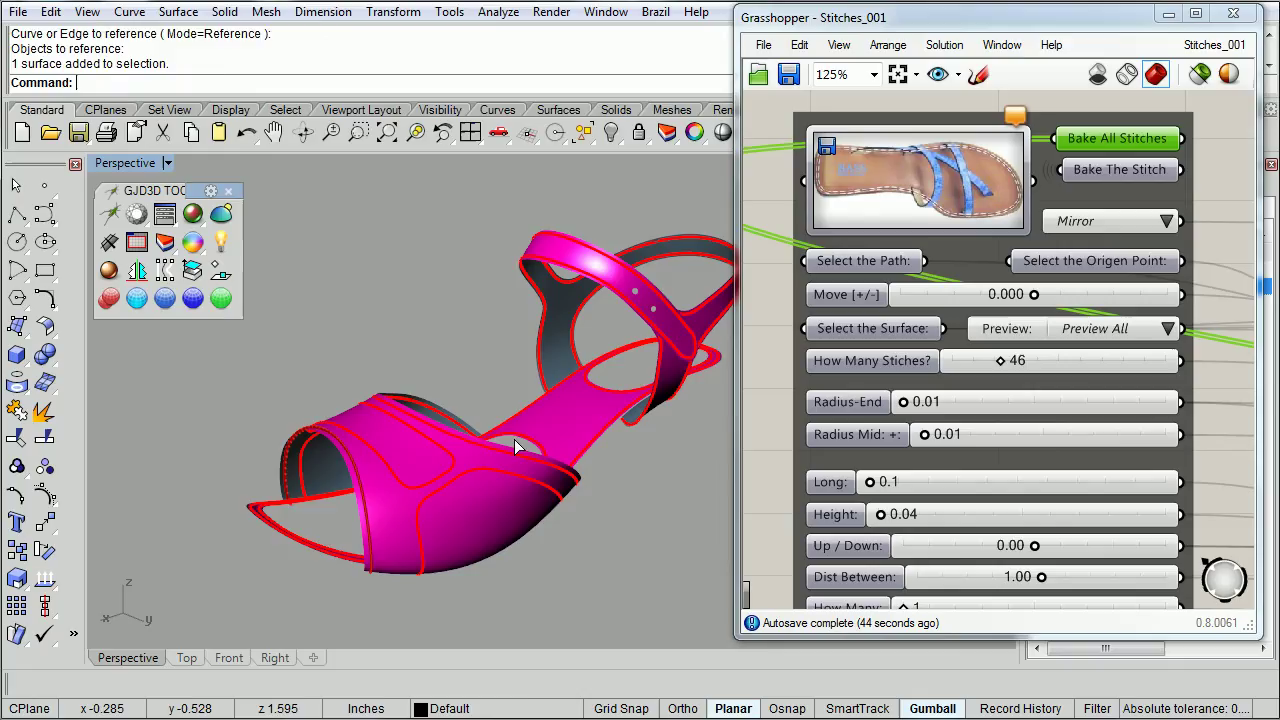
{"action": "left_click", "coordinate": [471, 289]}
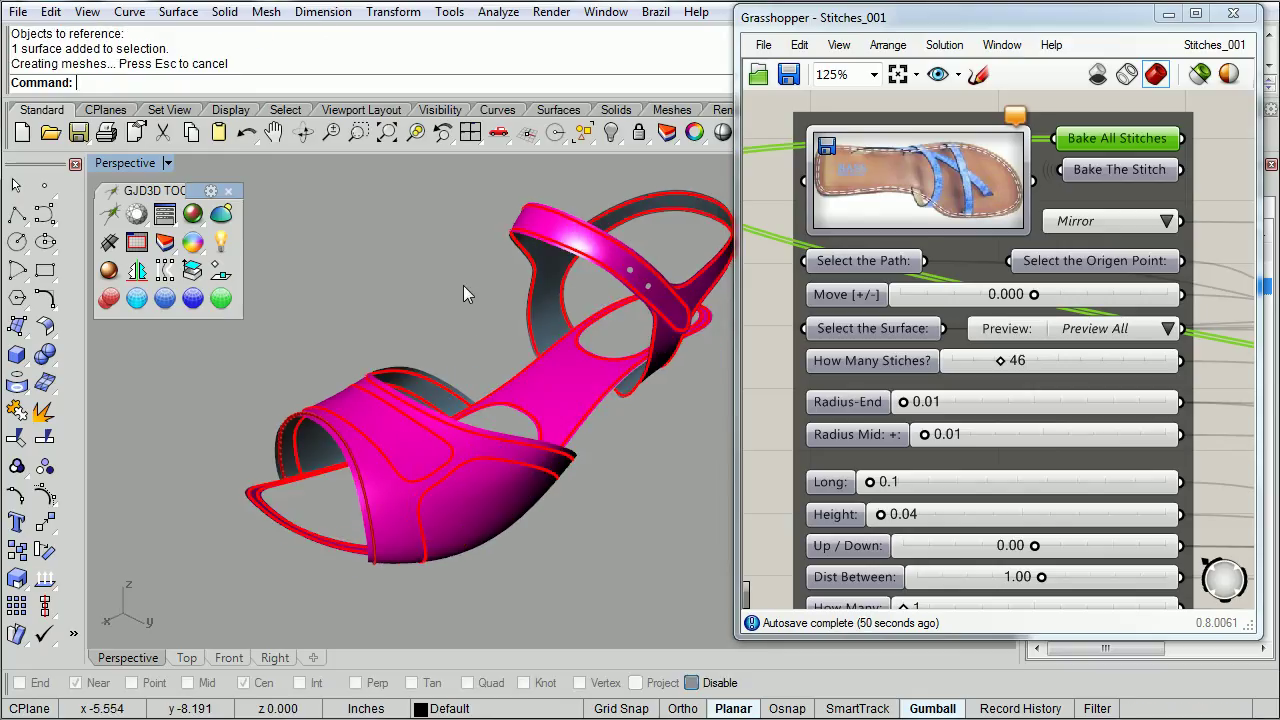
{"action": "left_click", "coordinate": [867, 260]}
Reference the shoe's lower edge as the new stitch path and set the stitch count to 41.
{"action": "right_click", "coordinate": [867, 260]}
{"action": "left_click", "coordinate": [942, 610]}
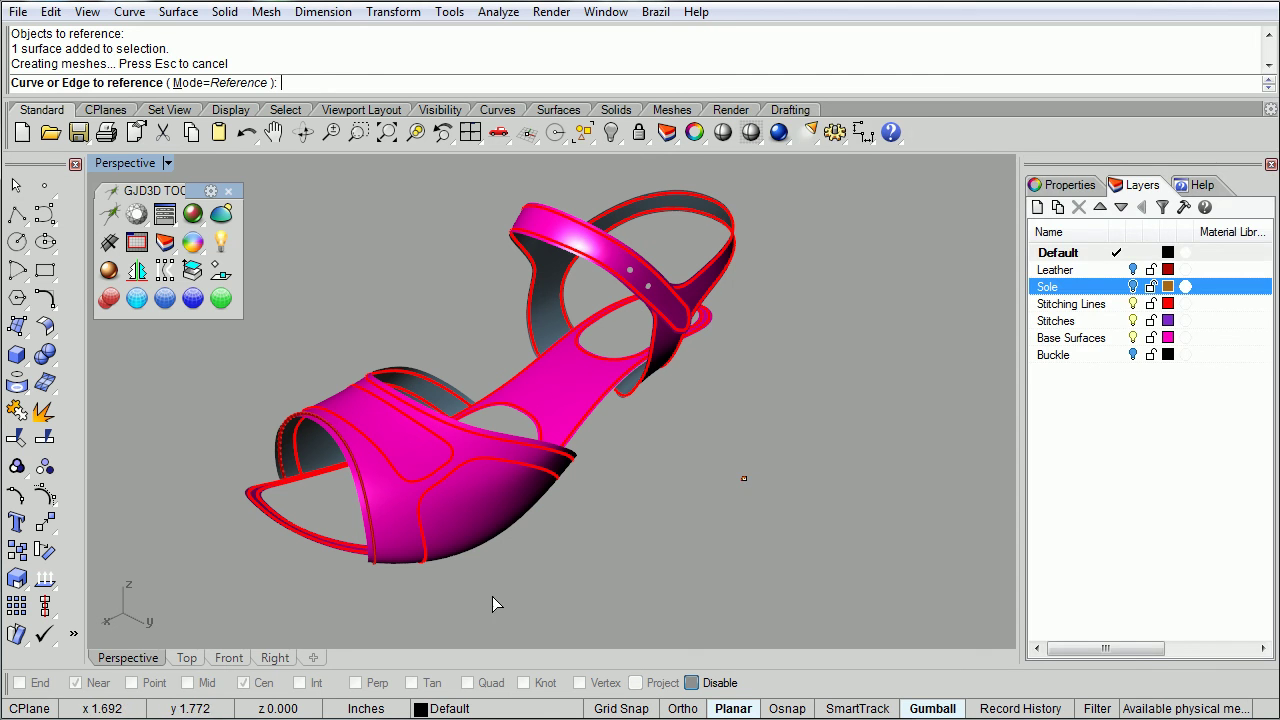
{"action": "left_click", "coordinate": [448, 478]}
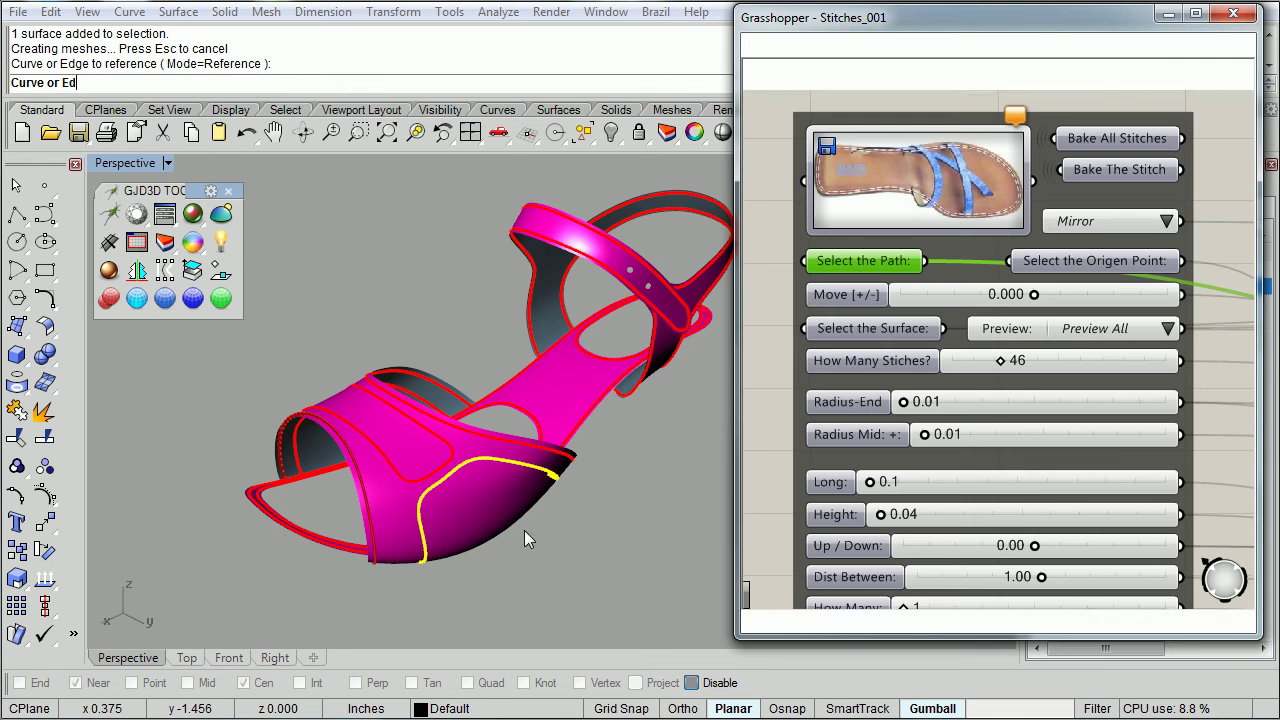
{"action": "scroll", "coordinate": [484, 531], "scroll_direction": "up", "scroll_amount": 1}
{"action": "scroll", "coordinate": [421, 536], "scroll_direction": "up", "scroll_amount": 3}
{"action": "scroll", "coordinate": [424, 521], "scroll_direction": "up", "scroll_amount": 3}
{"action": "scroll", "coordinate": [421, 510], "scroll_direction": "up", "scroll_amount": 2}
{"action": "scroll", "coordinate": [423, 503], "scroll_direction": "up", "scroll_amount": 2}
{"action": "scroll", "coordinate": [423, 503], "scroll_direction": "up", "scroll_amount": 1}
{"action": "scroll", "coordinate": [466, 360], "scroll_direction": "up", "scroll_amount": 2}
{"action": "left_click_drag", "start_coordinate": [1003, 366], "coordinate": [998, 366]}
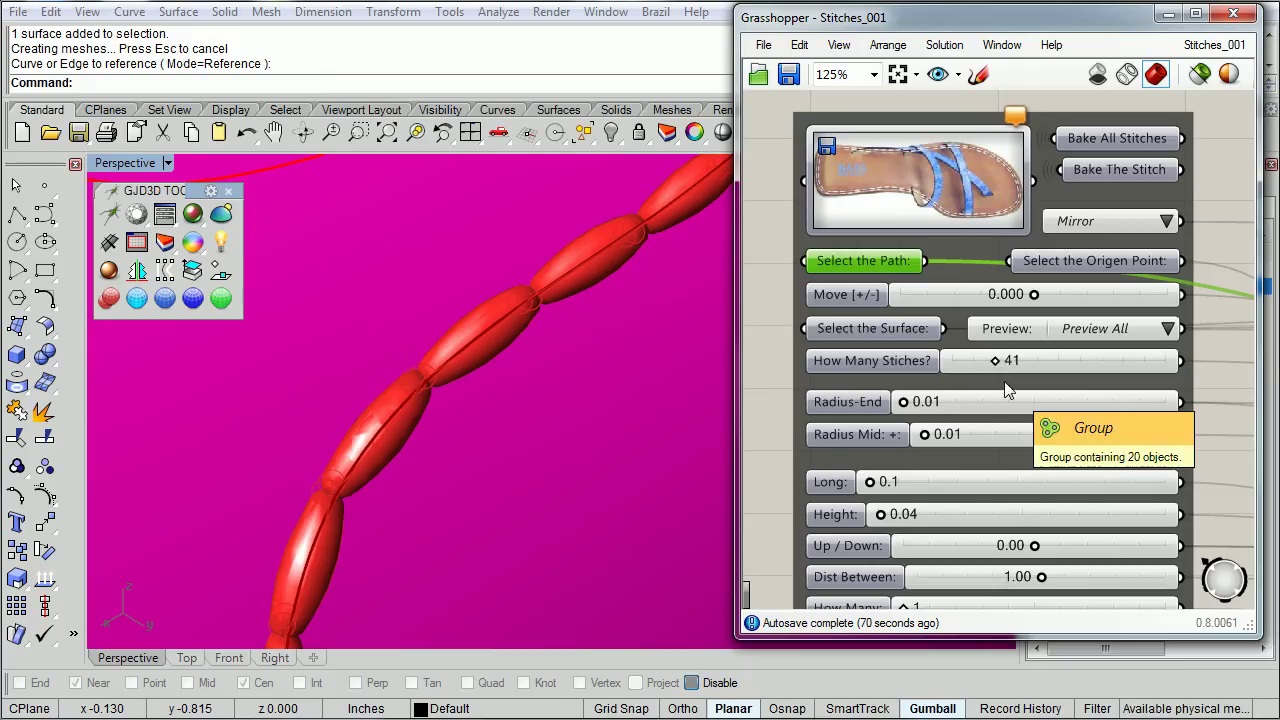
Bake the new stitches onto the Stitches layer and inspect the resulting stitch line.
{"action": "right_click", "coordinate": [1107, 139]}
{"action": "left_click", "coordinate": [1163, 231]}
{"action": "left_click", "coordinate": [1142, 150]}
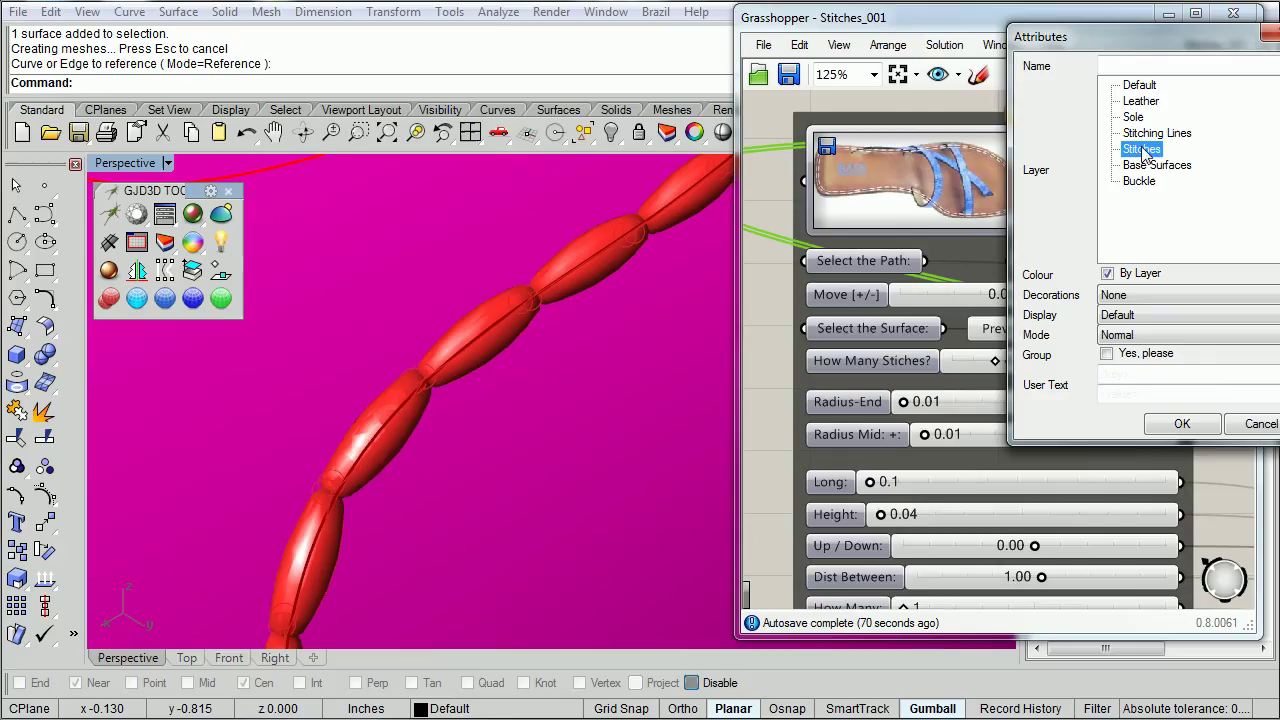
{"action": "left_click", "coordinate": [1182, 424]}
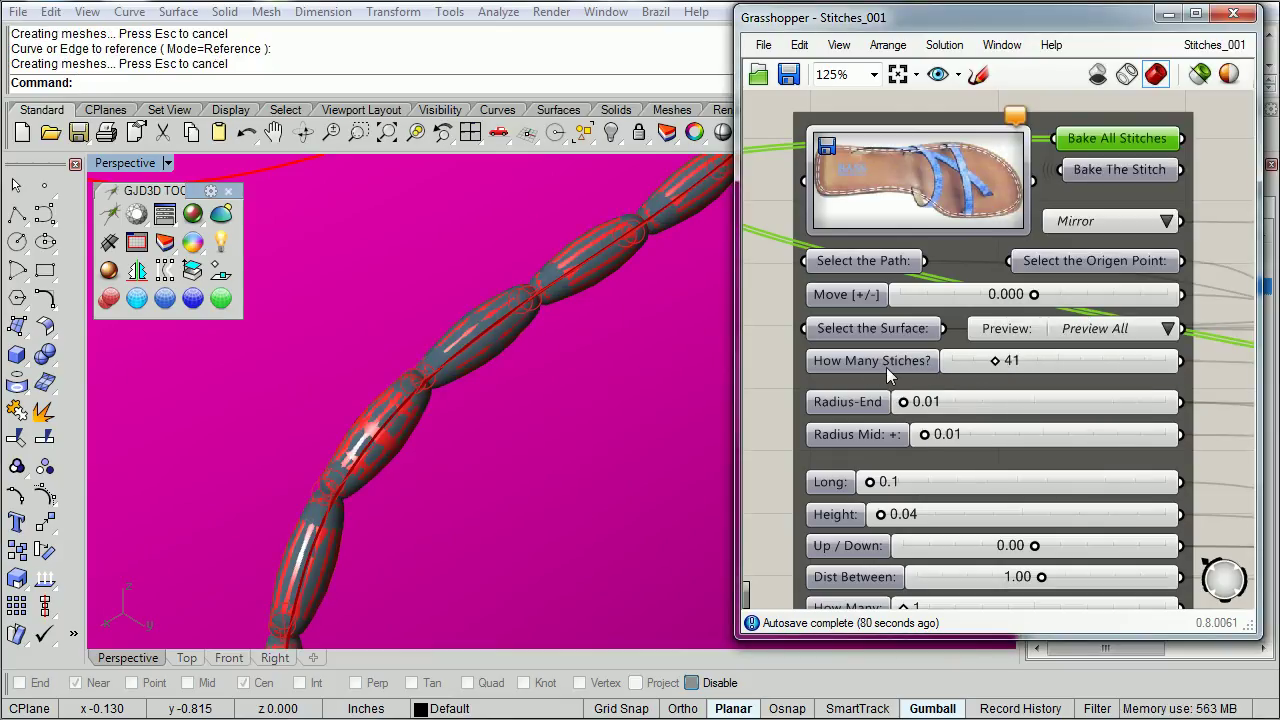
{"action": "scroll", "coordinate": [590, 385], "scroll_direction": "down", "scroll_amount": 2}
{"action": "scroll", "coordinate": [596, 379], "scroll_direction": "down", "scroll_amount": 2}
{"action": "scroll", "coordinate": [597, 379], "scroll_direction": "down", "scroll_amount": 2}
{"action": "scroll", "coordinate": [603, 398], "scroll_direction": "down", "scroll_amount": 2}
{"action": "scroll", "coordinate": [610, 387], "scroll_direction": "down", "scroll_amount": 1}
{"action": "mouse_move", "coordinate": [617, 386]}
{"action": "right_mouse_down"}
{"action": "mouse_move", "coordinate": [523, 374]}
{"action": "mouse_move", "coordinate": [484, 412]}
{"action": "mouse_move", "coordinate": [543, 412]}
{"action": "mouse_move", "coordinate": [617, 380]}
{"action": "mouse_move", "coordinate": [490, 445]}
{"action": "right_mouse_up"}
{"action": "scroll", "coordinate": [543, 412], "scroll_direction": "down", "scroll_amount": 5}
{"action": "scroll", "coordinate": [490, 445], "scroll_direction": "up", "scroll_amount": 1}
{"action": "scroll", "coordinate": [505, 385], "scroll_direction": "up", "scroll_amount": 2}
{"action": "scroll", "coordinate": [514, 377], "scroll_direction": "up", "scroll_amount": 1}
{"action": "scroll", "coordinate": [585, 397], "scroll_direction": "up", "scroll_amount": 1}
{"action": "scroll", "coordinate": [492, 380], "scroll_direction": "up", "scroll_amount": 1}
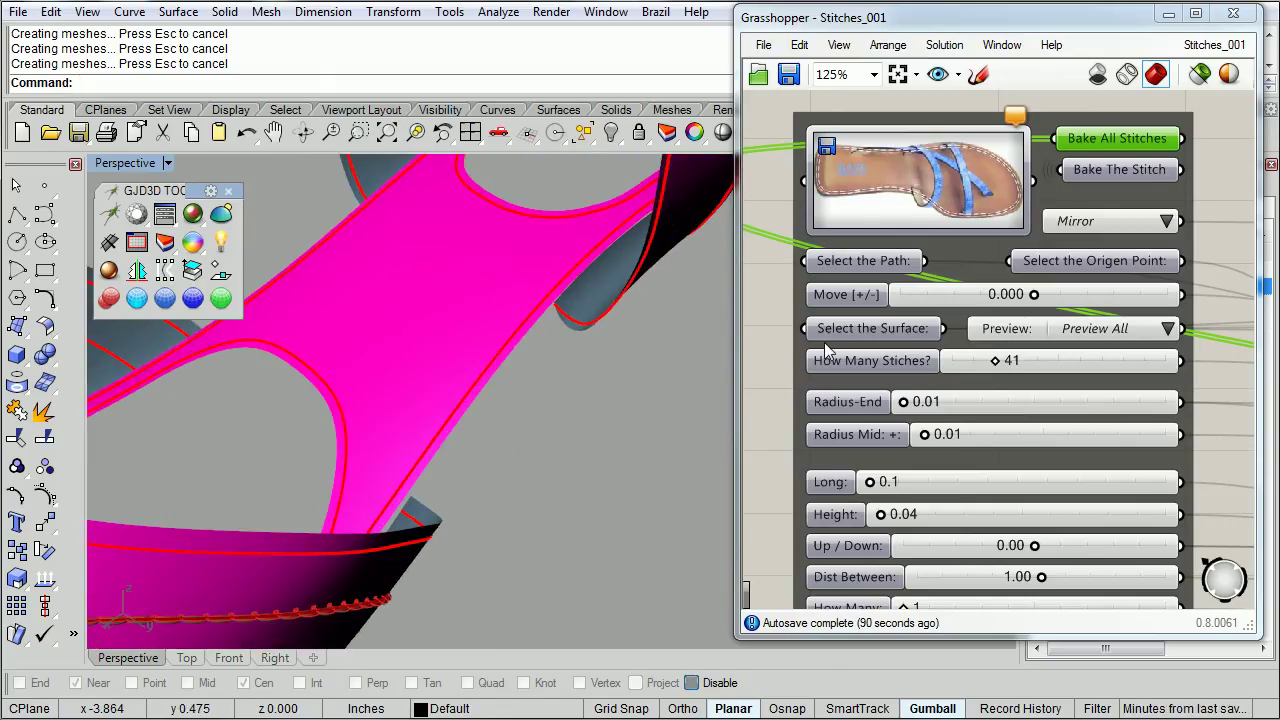
Reference the strap's edge curve as the stitch path with Set one Curve.
{"action": "left_click", "coordinate": [862, 265]}
{"action": "right_click", "coordinate": [862, 268]}
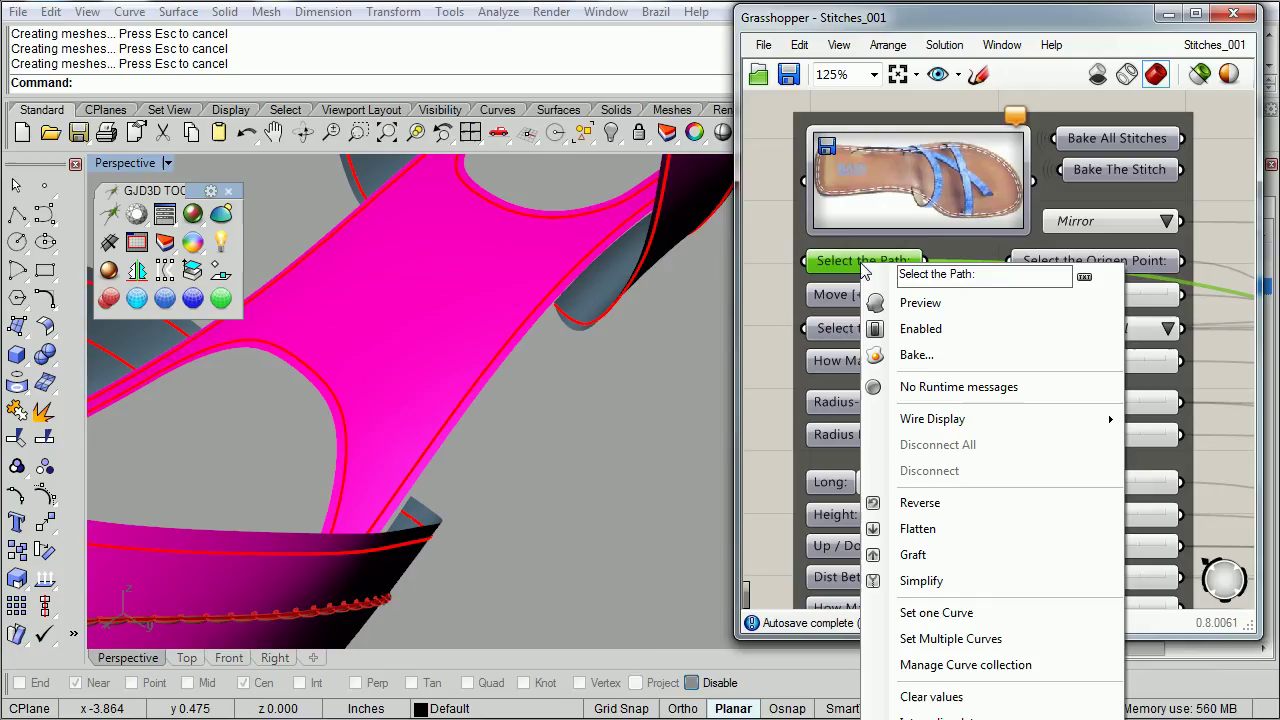
{"action": "left_click", "coordinate": [942, 612]}
{"action": "left_click", "coordinate": [480, 380]}
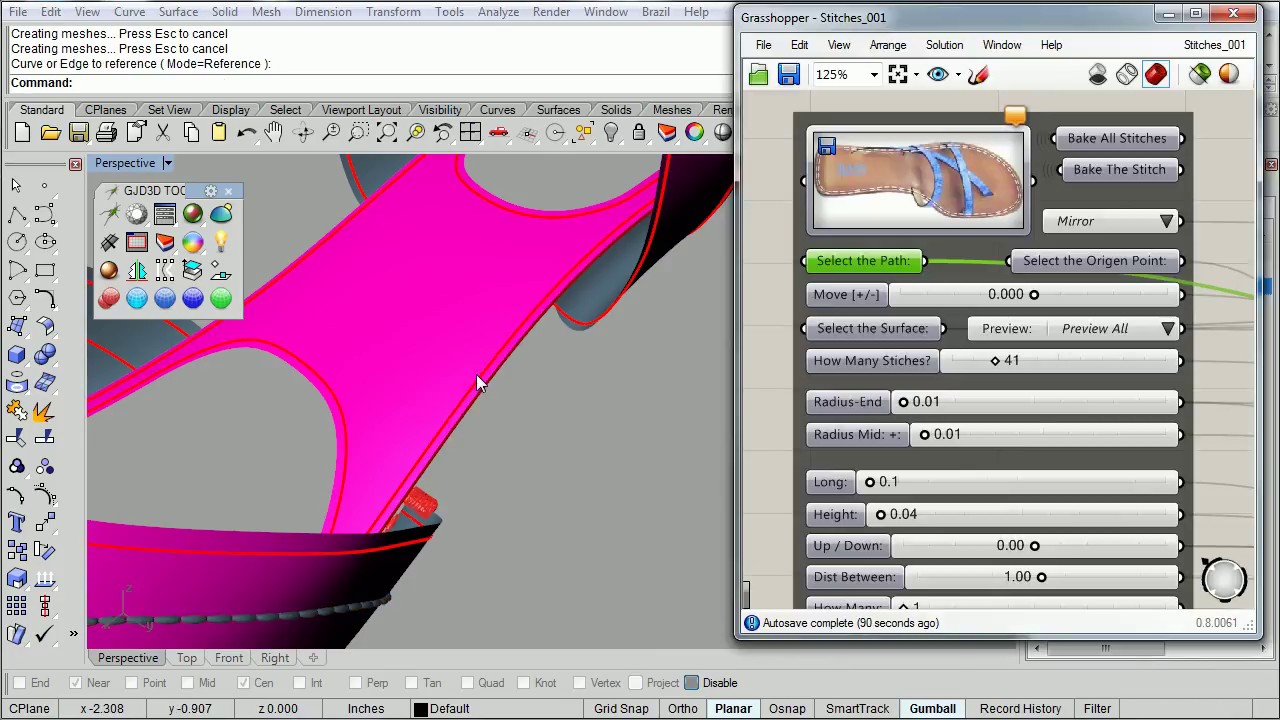
{"action": "right_click", "coordinate": [848, 261]}
{"action": "left_click", "coordinate": [942, 612]}
{"action": "left_click", "coordinate": [480, 380]}
Reference the pink strap surface as the stitch surface with Set one Geometry.
{"action": "left_click", "coordinate": [855, 327]}
{"action": "right_click", "coordinate": [855, 327]}
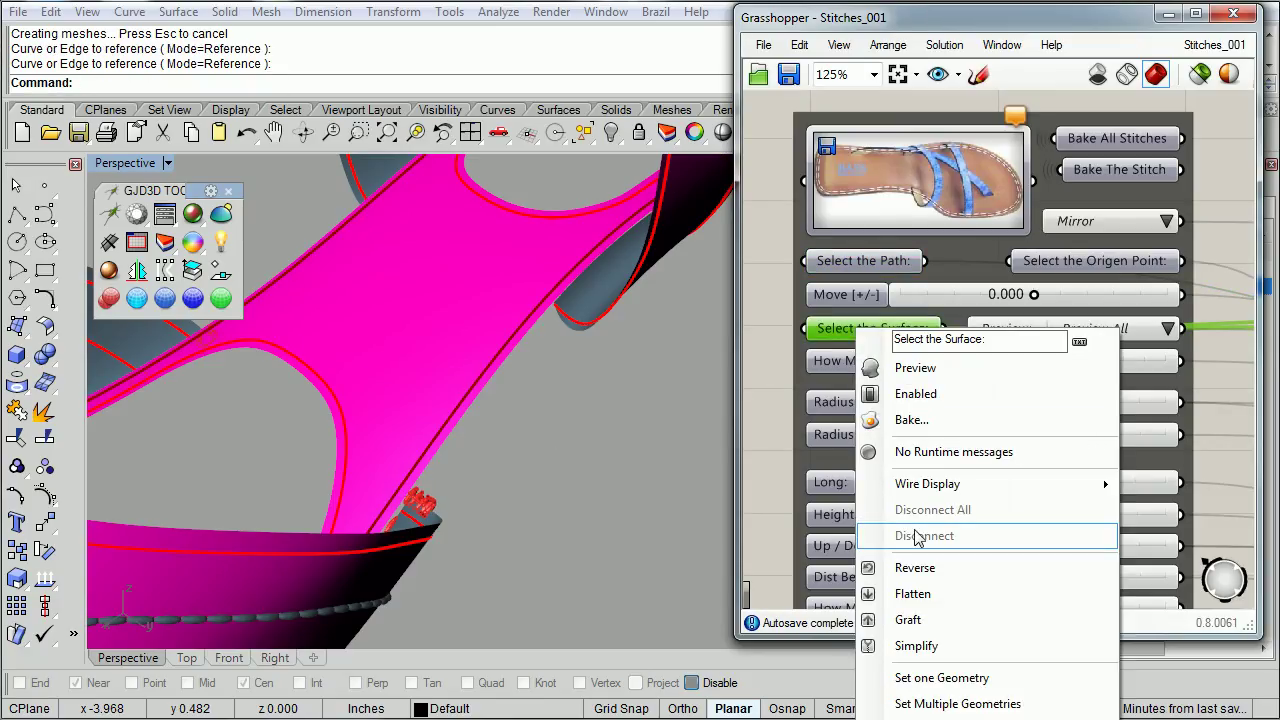
{"action": "left_click", "coordinate": [940, 678]}
{"action": "left_click", "coordinate": [456, 352]}
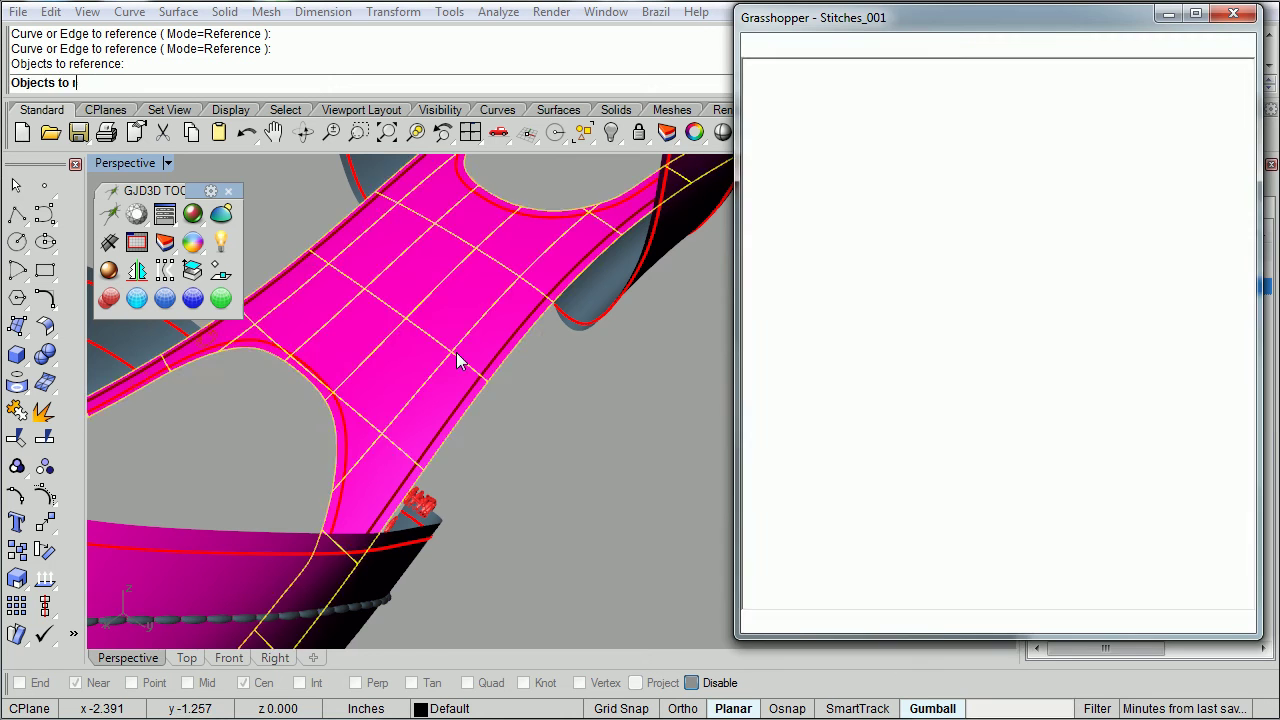
{"action": "mouse_move", "coordinate": [564, 434]}
{"action": "right_mouse_down"}
{"action": "mouse_move", "coordinate": [447, 445]}
{"action": "mouse_move", "coordinate": [586, 366]}
{"action": "mouse_move", "coordinate": [470, 427]}
{"action": "right_mouse_up"}
{"action": "scroll", "coordinate": [507, 391], "scroll_direction": "up", "scroll_amount": 5}
{"action": "scroll", "coordinate": [508, 395], "scroll_direction": "up", "scroll_amount": 3}
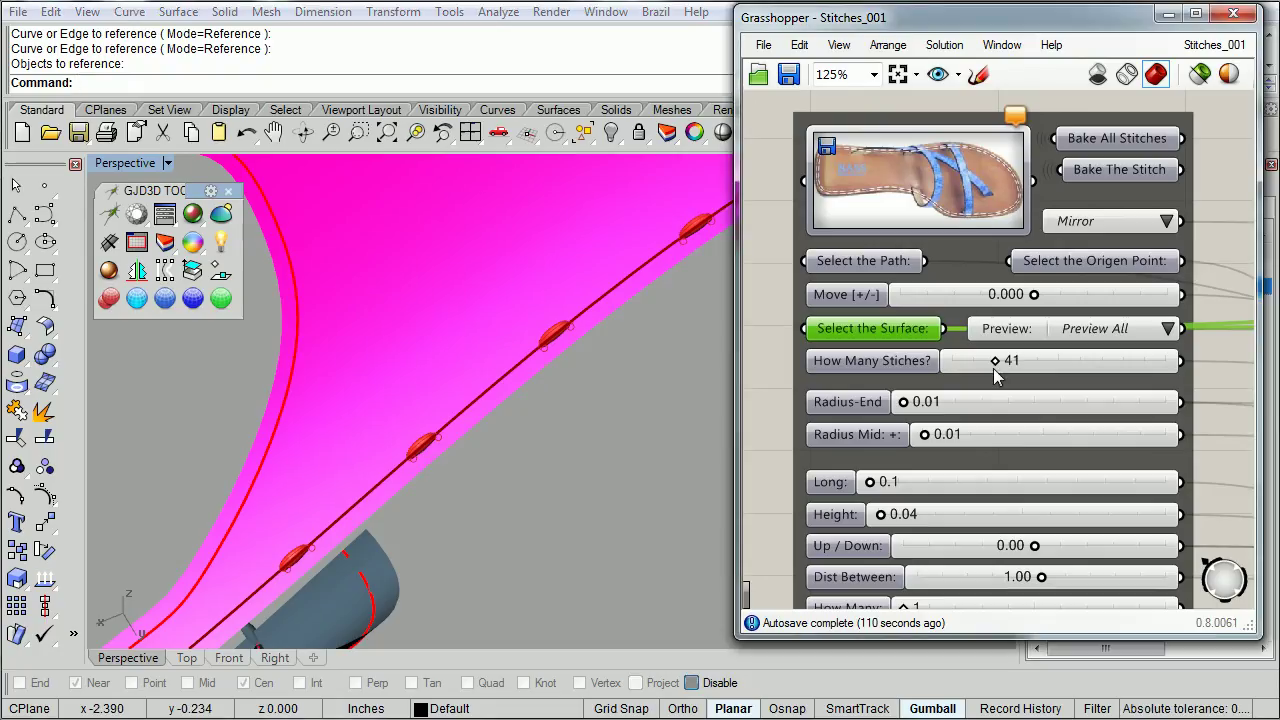
Raise How Many Stiches to 188 and orbit out to check the stitches along the sandal.
{"action": "left_click_drag", "start_coordinate": [997, 365], "coordinate": [1154, 368]}
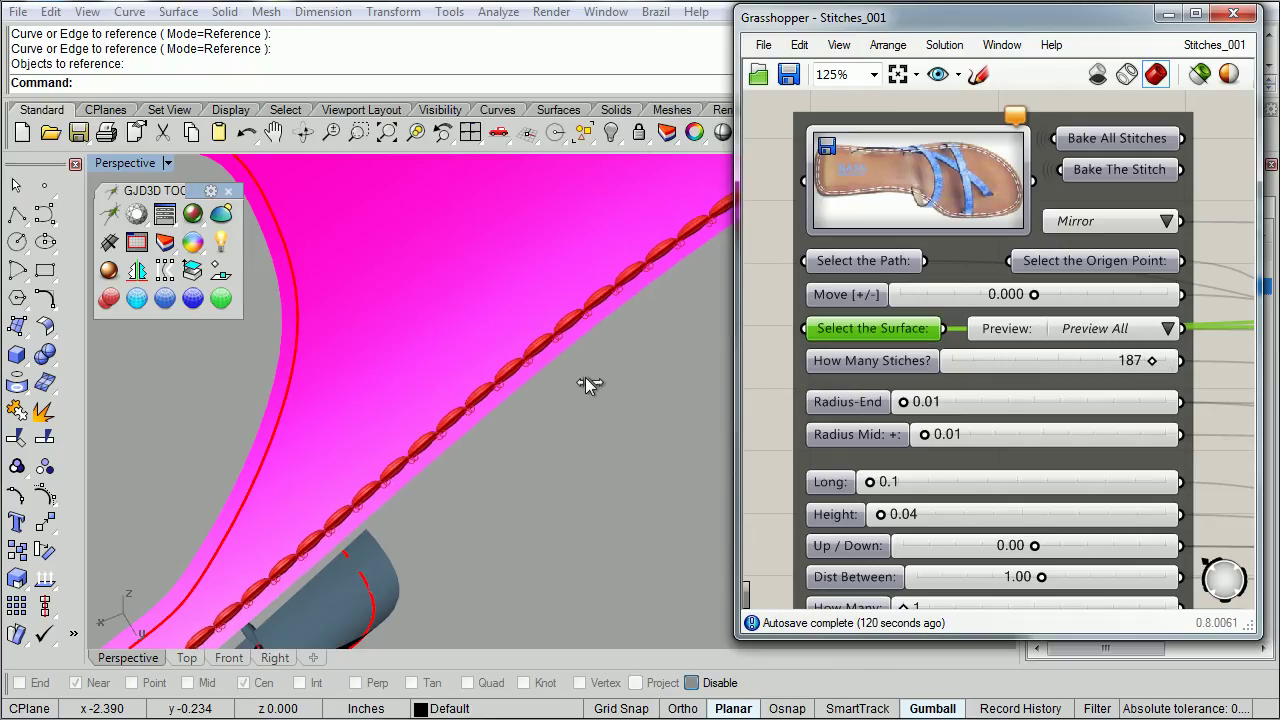
{"action": "scroll", "coordinate": [585, 377], "scroll_direction": "down", "scroll_amount": 2}
{"action": "scroll", "coordinate": [562, 425], "scroll_direction": "up", "scroll_amount": 3}
{"action": "scroll", "coordinate": [546, 307], "scroll_direction": "up", "scroll_amount": 2}
{"action": "right_click_drag", "start_coordinate": [546, 307], "coordinate": [465, 340]}
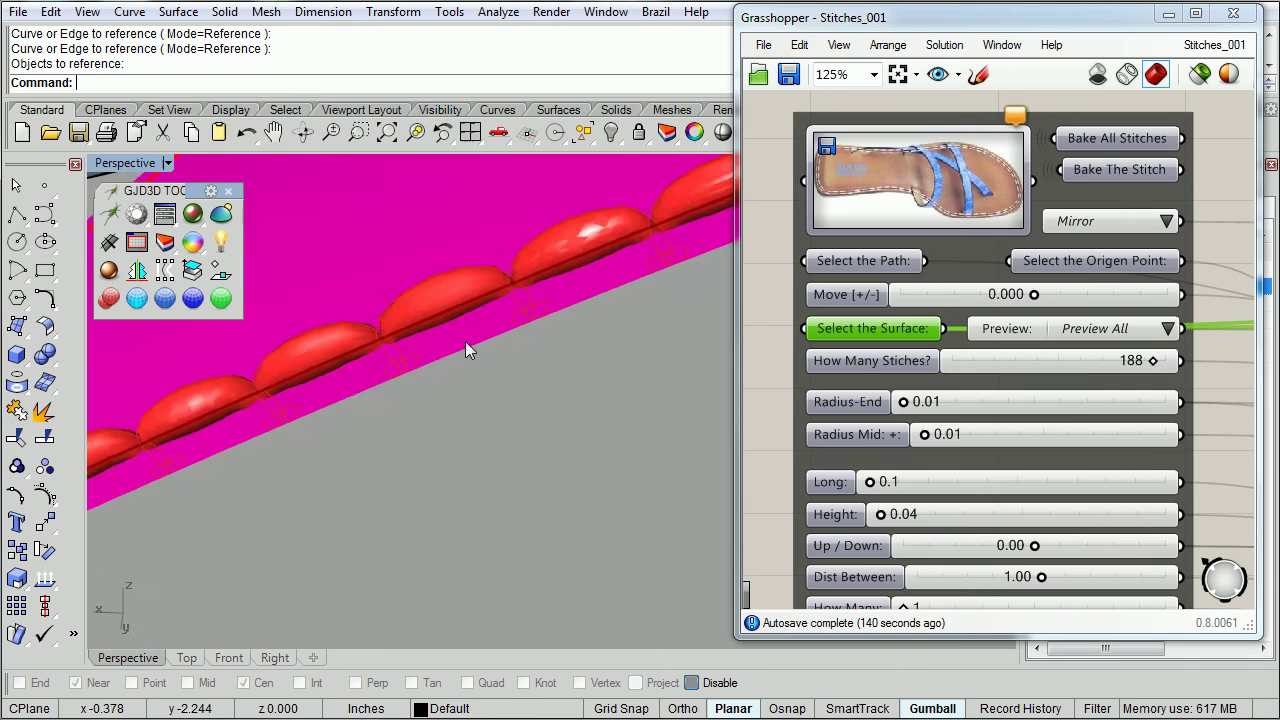
{"action": "right_click_drag", "start_coordinate": [465, 340], "coordinate": [556, 381]}
{"action": "scroll", "coordinate": [530, 383], "scroll_direction": "down", "scroll_amount": 3}
{"action": "scroll", "coordinate": [579, 391], "scroll_direction": "down", "scroll_amount": 2}
{"action": "scroll", "coordinate": [587, 370], "scroll_direction": "down", "scroll_amount": 2}
Bake the Bake All Stitches component into Rhino on the Stitches layer.
{"action": "scroll", "coordinate": [587, 370], "scroll_direction": "down", "scroll_amount": 1}
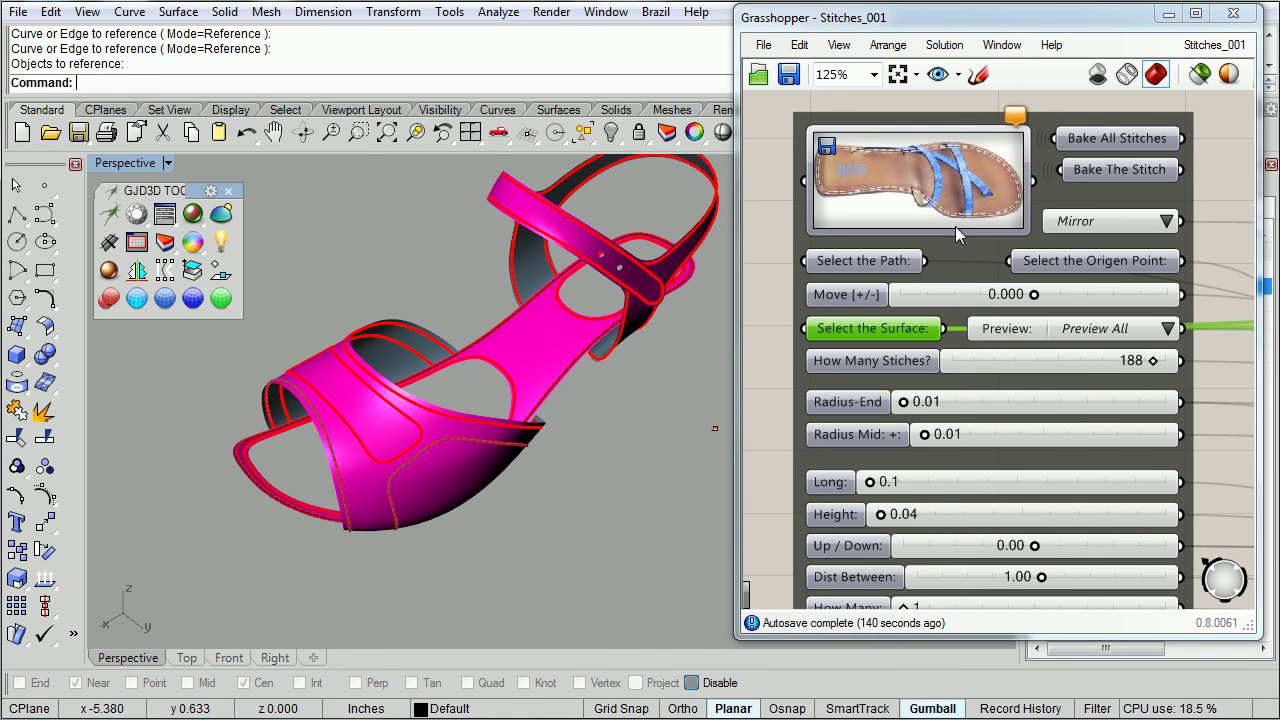
{"action": "left_click", "coordinate": [1109, 140]}
{"action": "right_click", "coordinate": [1108, 137]}
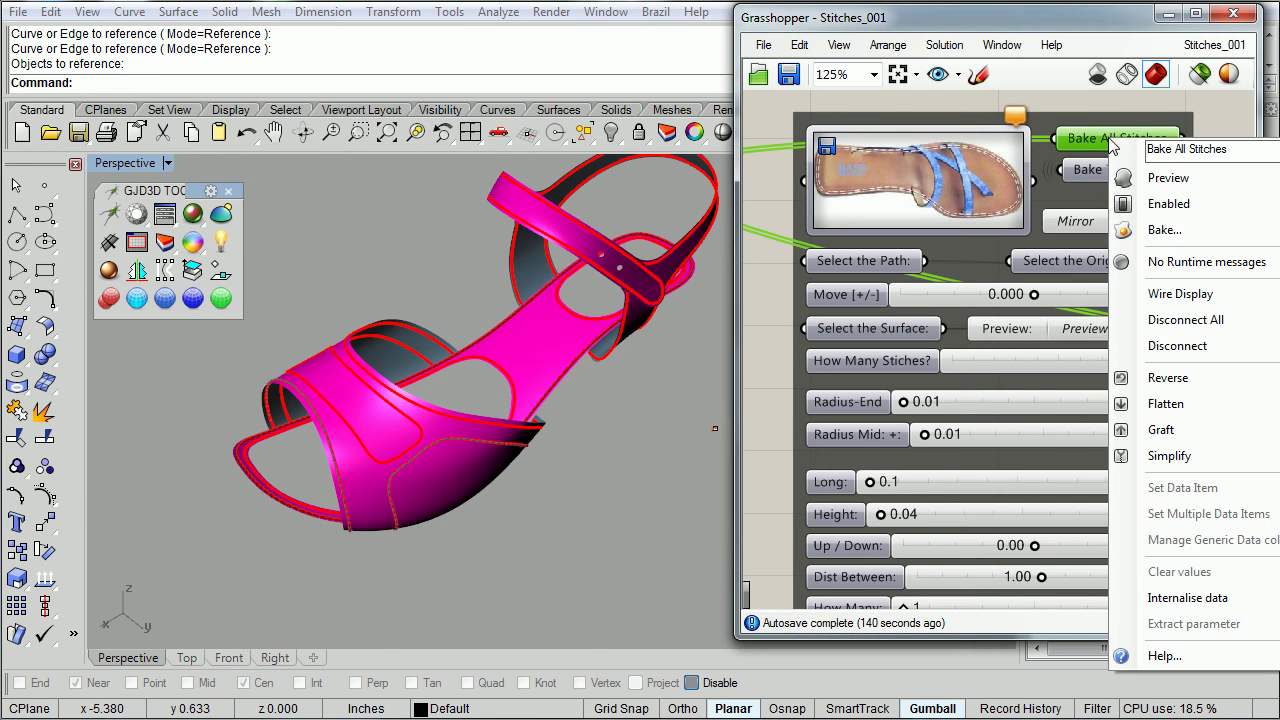
{"action": "left_click", "coordinate": [1166, 232]}
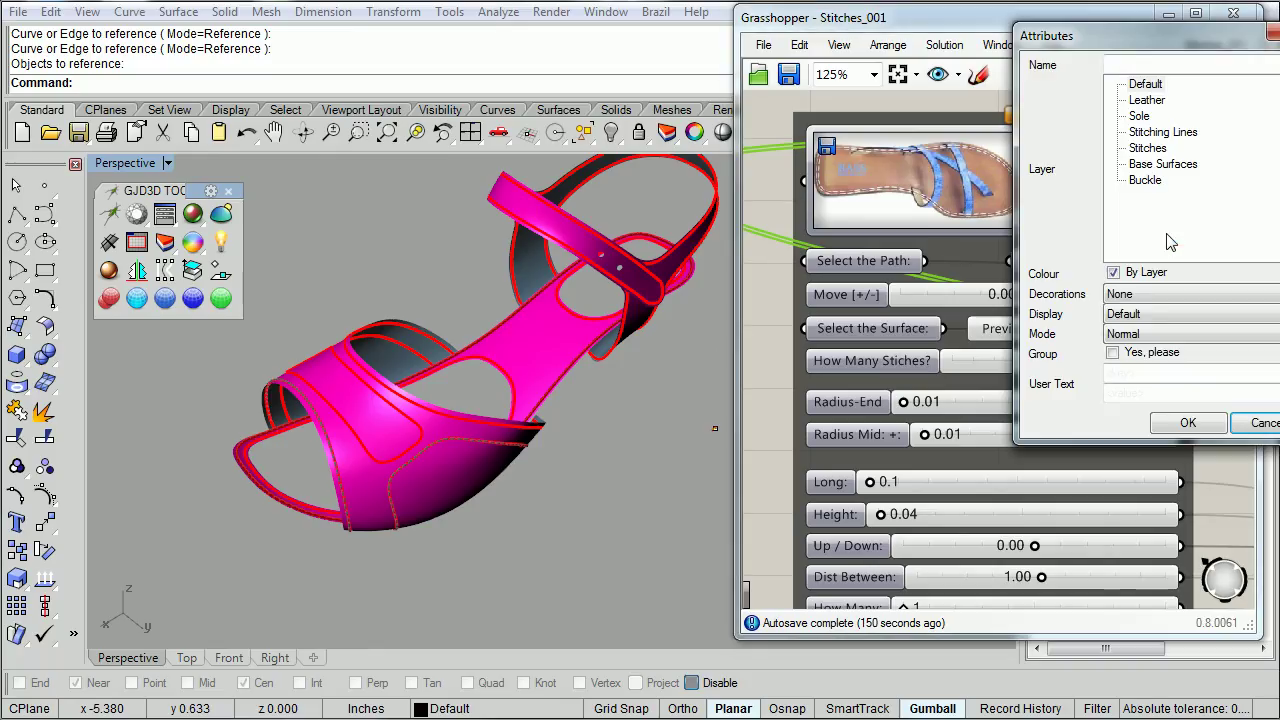
{"action": "left_click", "coordinate": [1146, 149]}
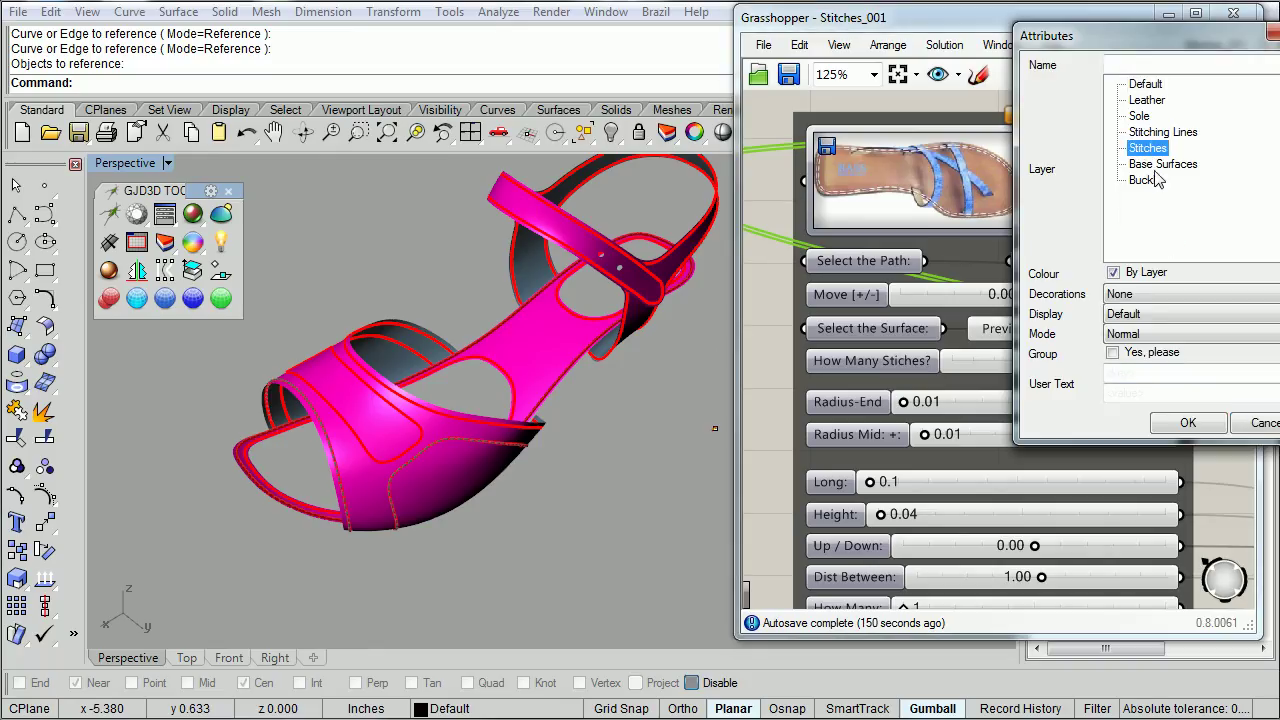
{"action": "left_click", "coordinate": [1188, 423]}
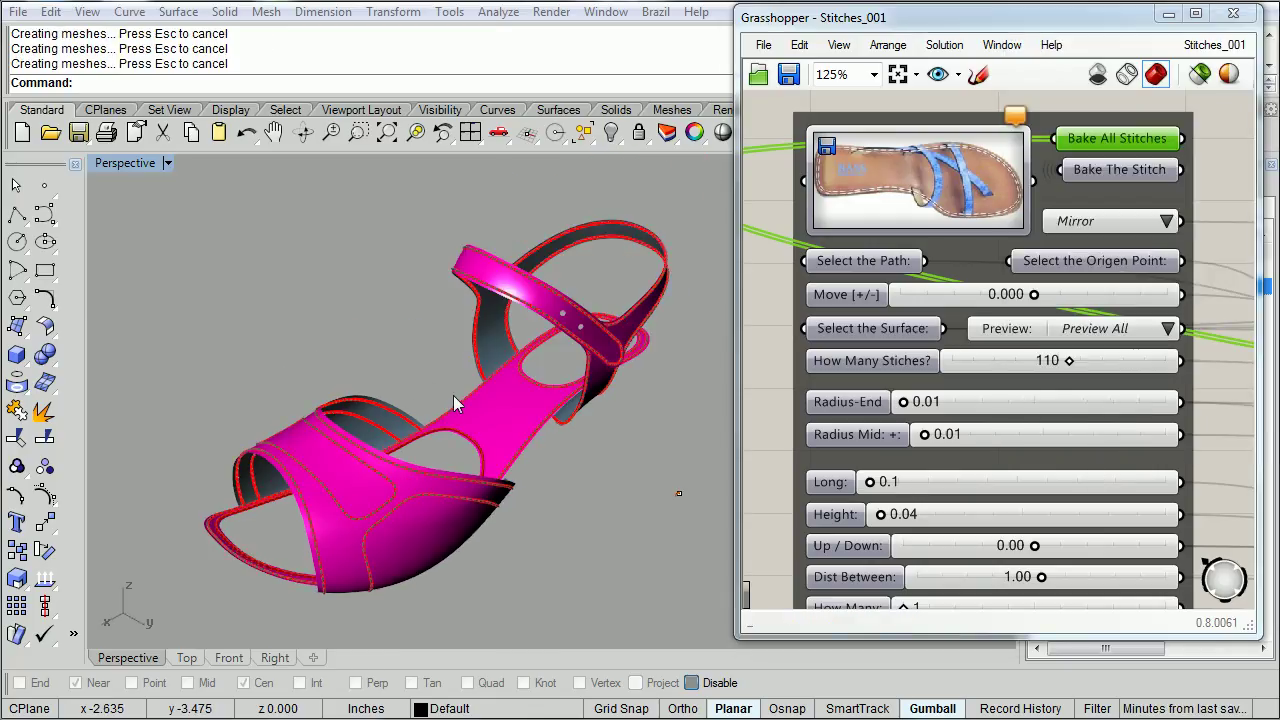
Zoom and orbit to inspect the baked stitches along the upright sandal.
{"action": "scroll", "coordinate": [316, 525], "scroll_direction": "up", "scroll_amount": 2}
{"action": "scroll", "coordinate": [300, 535], "scroll_direction": "up", "scroll_amount": 2}
{"action": "scroll", "coordinate": [250, 555], "scroll_direction": "up", "scroll_amount": 3}
{"action": "scroll", "coordinate": [242, 541], "scroll_direction": "up", "scroll_amount": 3}
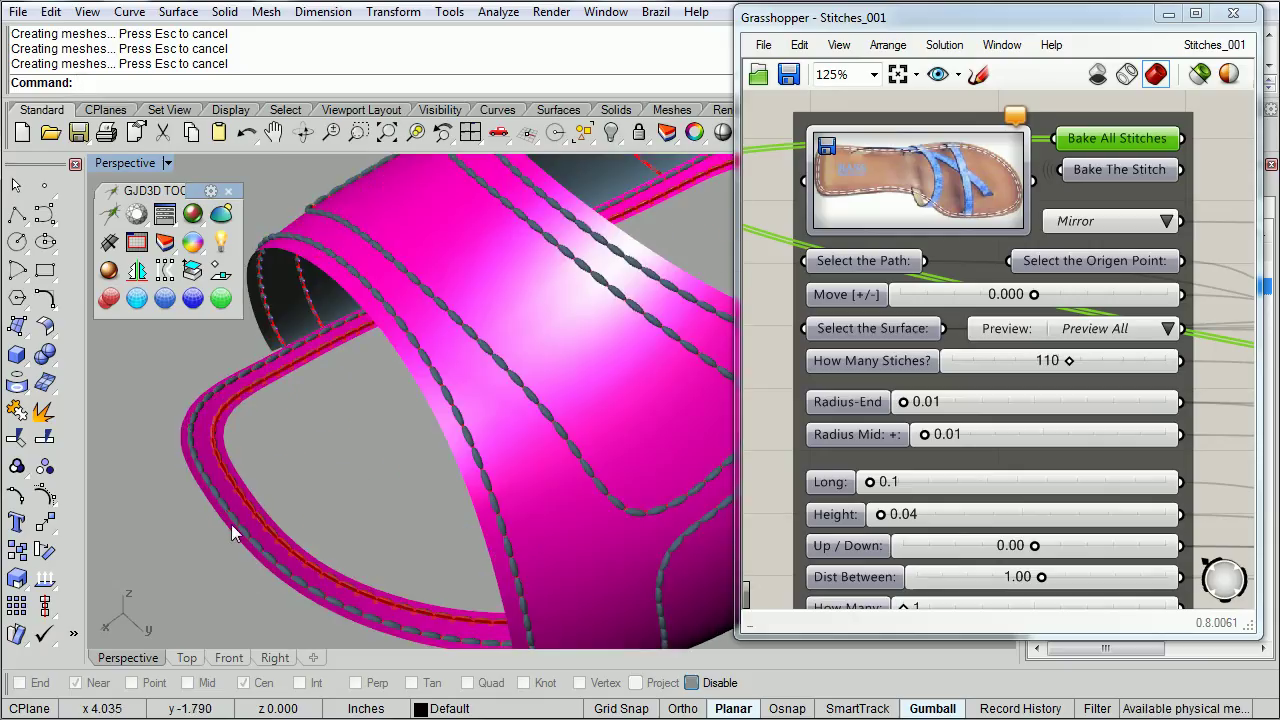
{"action": "scroll", "coordinate": [449, 457], "scroll_direction": "down", "scroll_amount": 2}
{"action": "scroll", "coordinate": [449, 457], "scroll_direction": "down", "scroll_amount": 2}
{"action": "scroll", "coordinate": [515, 435], "scroll_direction": "down", "scroll_amount": 2}
{"action": "scroll", "coordinate": [515, 431], "scroll_direction": "down", "scroll_amount": 2}
{"action": "right_click_drag", "start_coordinate": [609, 497], "coordinate": [634, 423]}
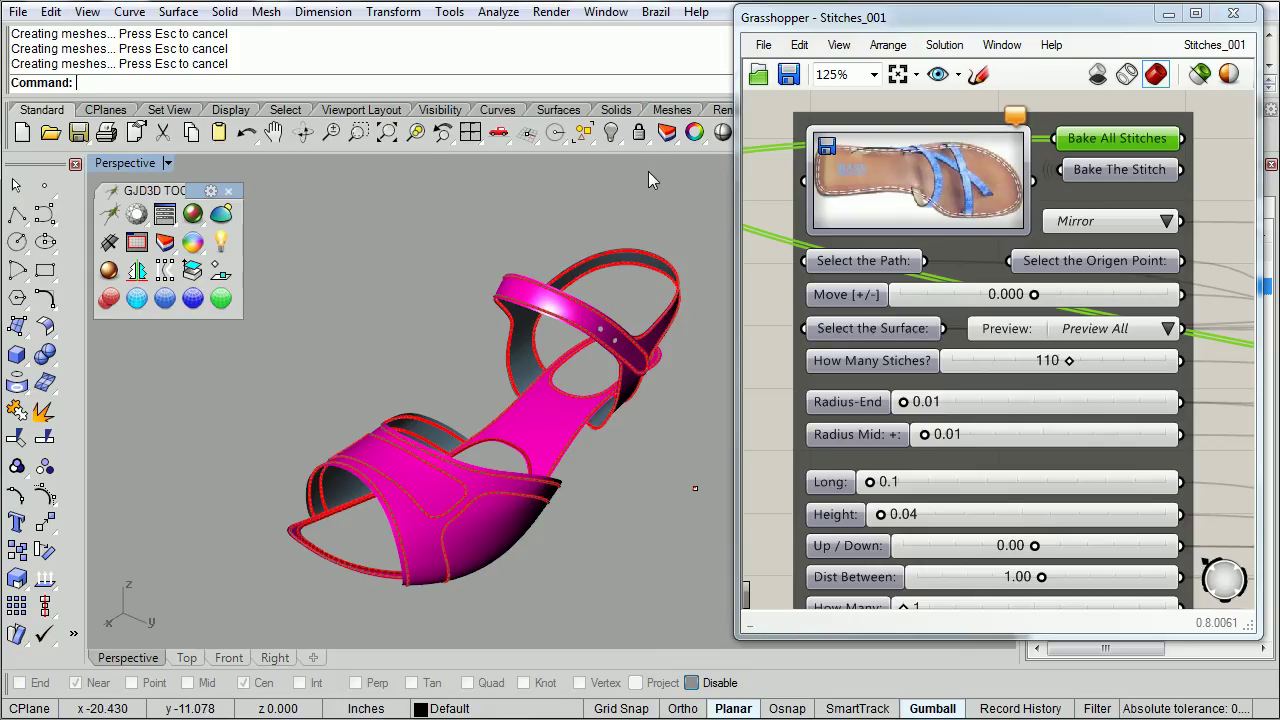
Close the Stitches_001 Grasshopper definition without saving and minimize Grasshopper.
{"action": "left_click", "coordinate": [763, 47]}
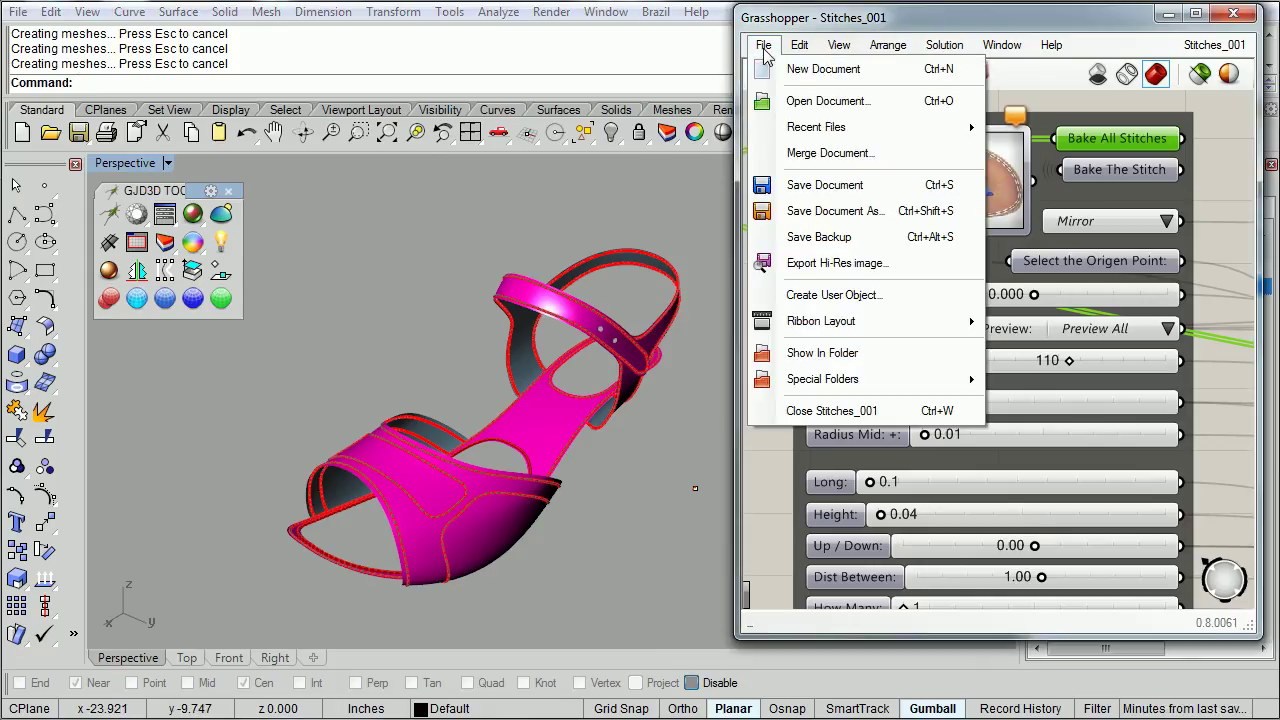
{"action": "left_click", "coordinate": [840, 415]}
{"action": "left_click", "coordinate": [1020, 384]}
{"action": "double_click", "coordinate": [1027, 18]}
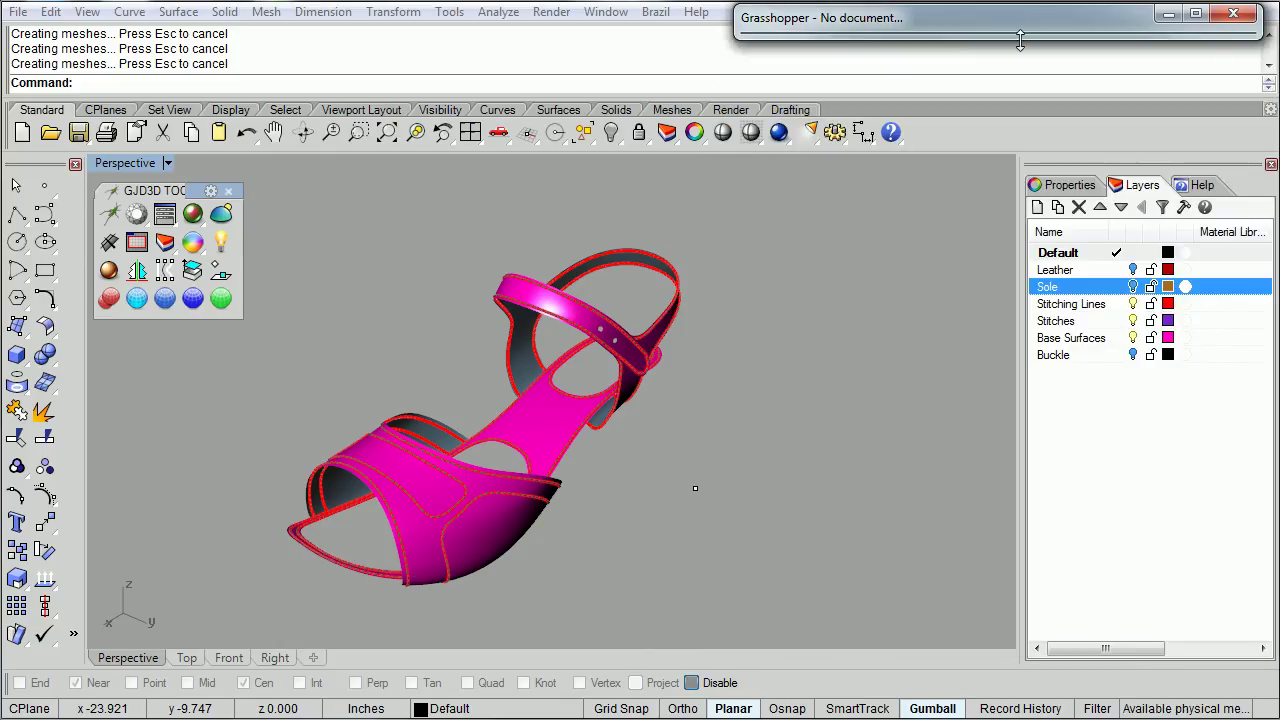
Hide the Base Surfaces and Stitching Lines layers and delete the stray point.
{"action": "right_click_drag", "start_coordinate": [588, 446], "coordinate": [737, 438]}
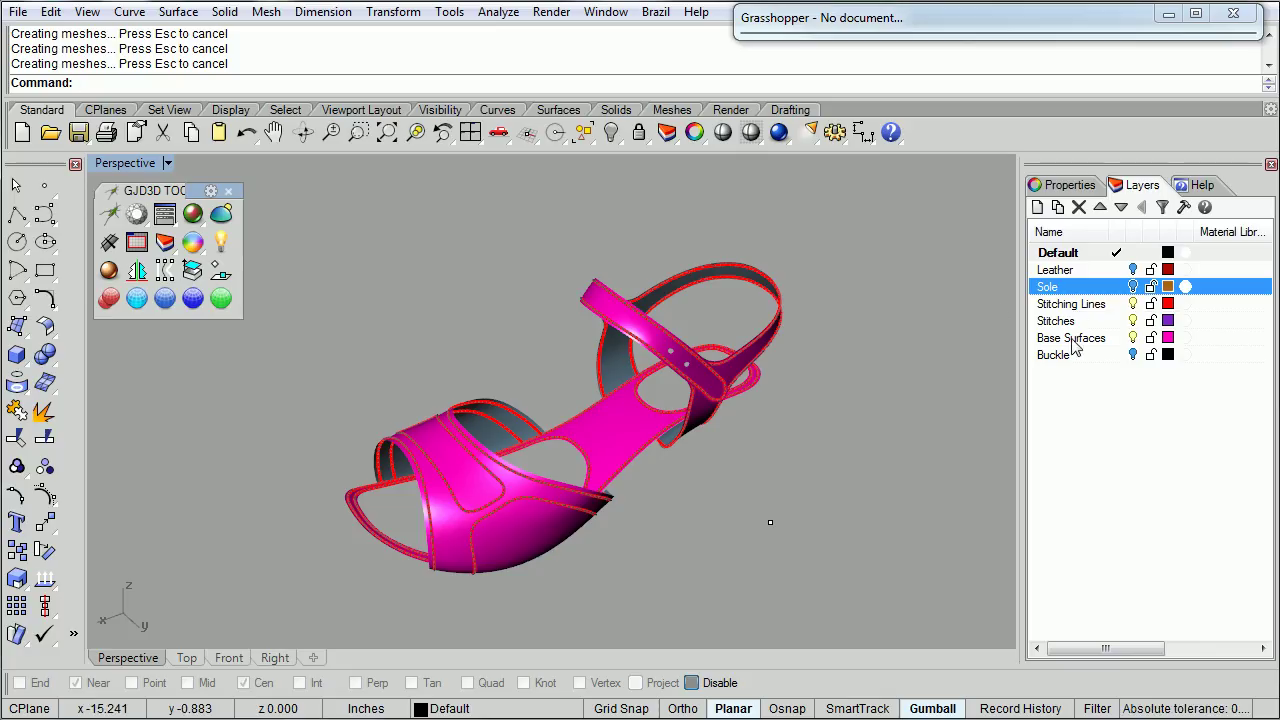
{"action": "left_click", "coordinate": [1133, 339]}
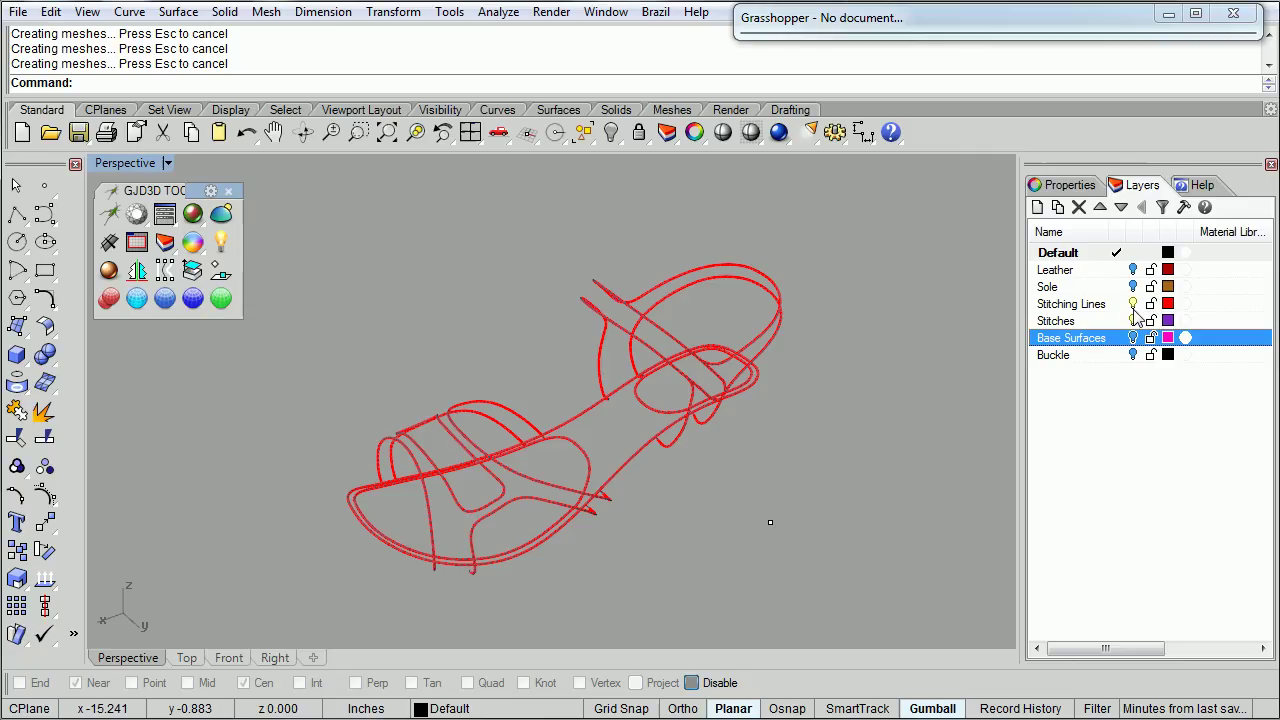
{"action": "left_click", "coordinate": [1133, 304]}
{"action": "right_click_drag", "start_coordinate": [760, 420], "coordinate": [602, 399]}
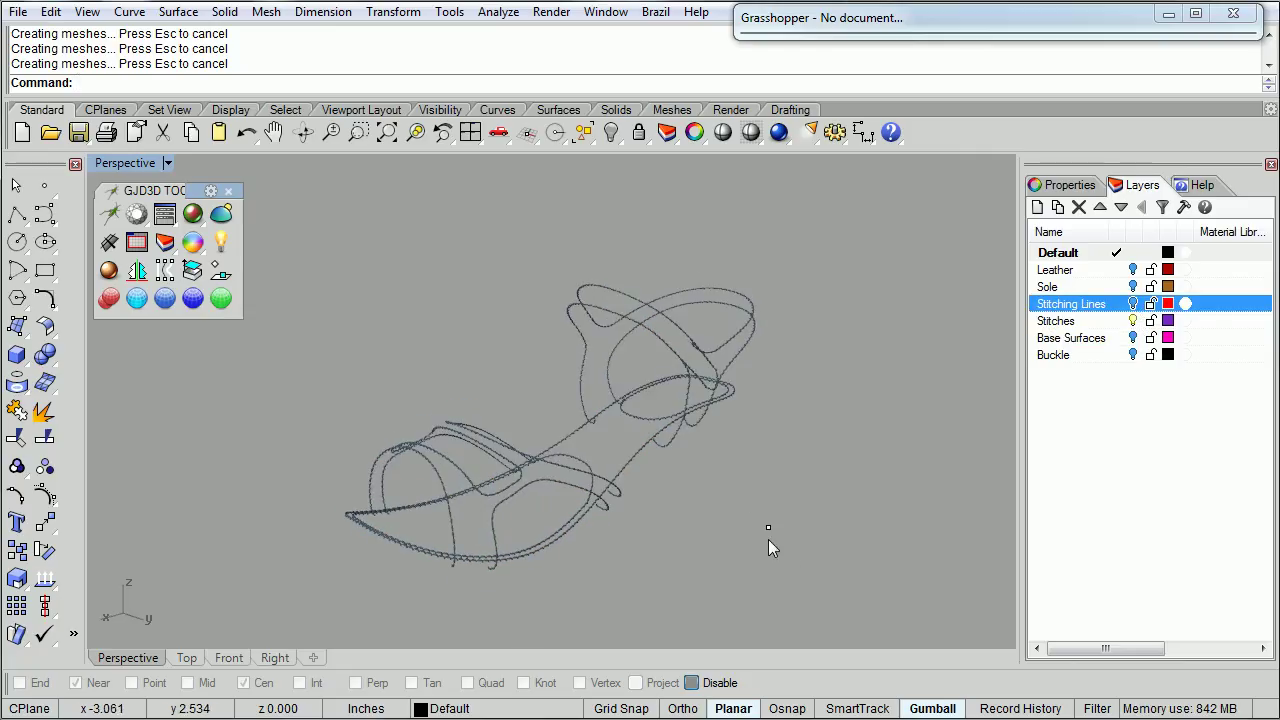
{"action": "left_click", "coordinate": [768, 527]}
{"action": "key", "text": "Delete"}
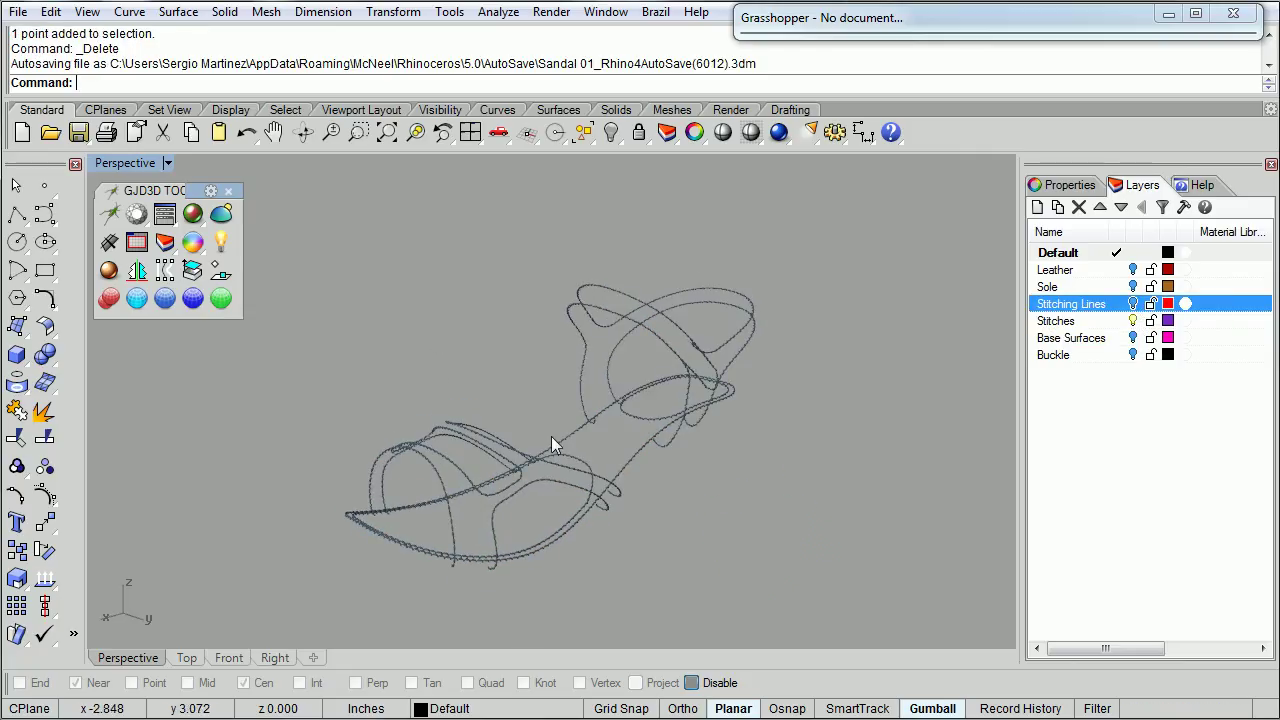
Flip all the stitches with Flip, then show the Leather and Sole layers.
{"action": "mouse_move", "coordinate": [305, 223]}
{"action": "left_mouse_down"}
{"action": "mouse_move", "coordinate": [843, 583]}
{"action": "mouse_move", "coordinate": [852, 605]}
{"action": "left_mouse_up"}
{"action": "type", "text": "Flip"}
{"action": "key", "text": "Return"}
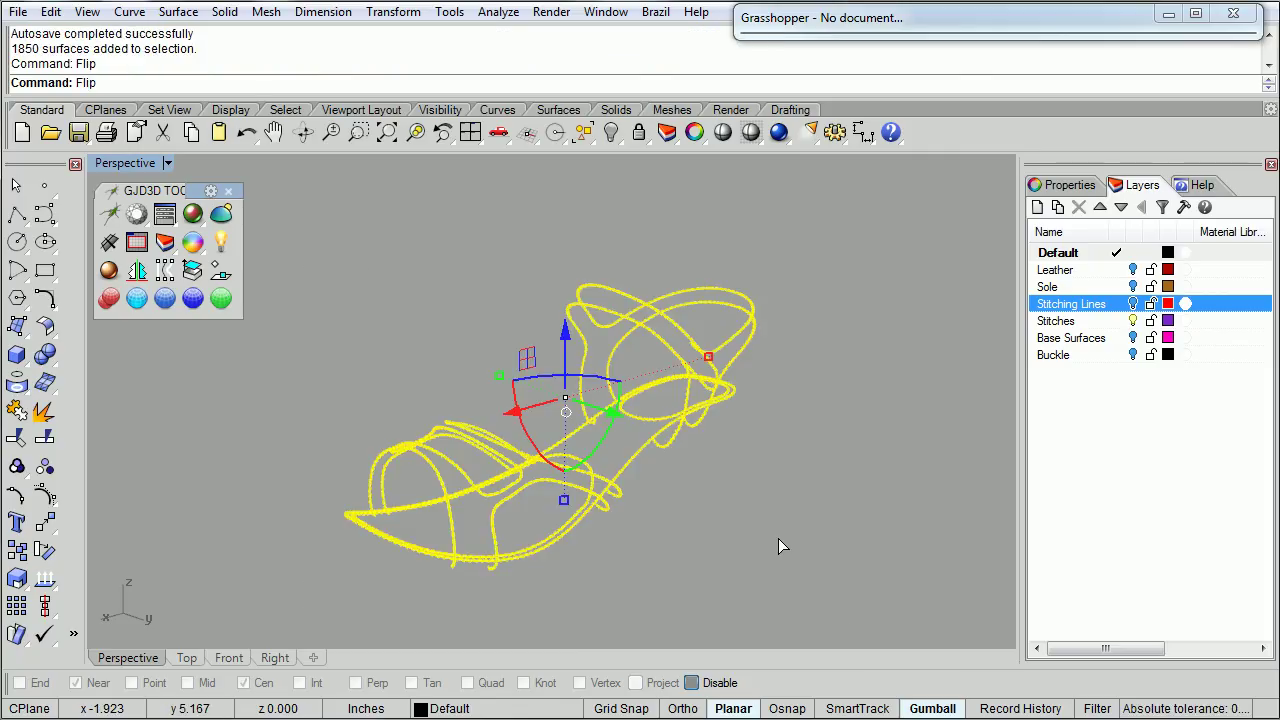
{"action": "right_click_drag", "start_coordinate": [768, 420], "coordinate": [749, 453]}
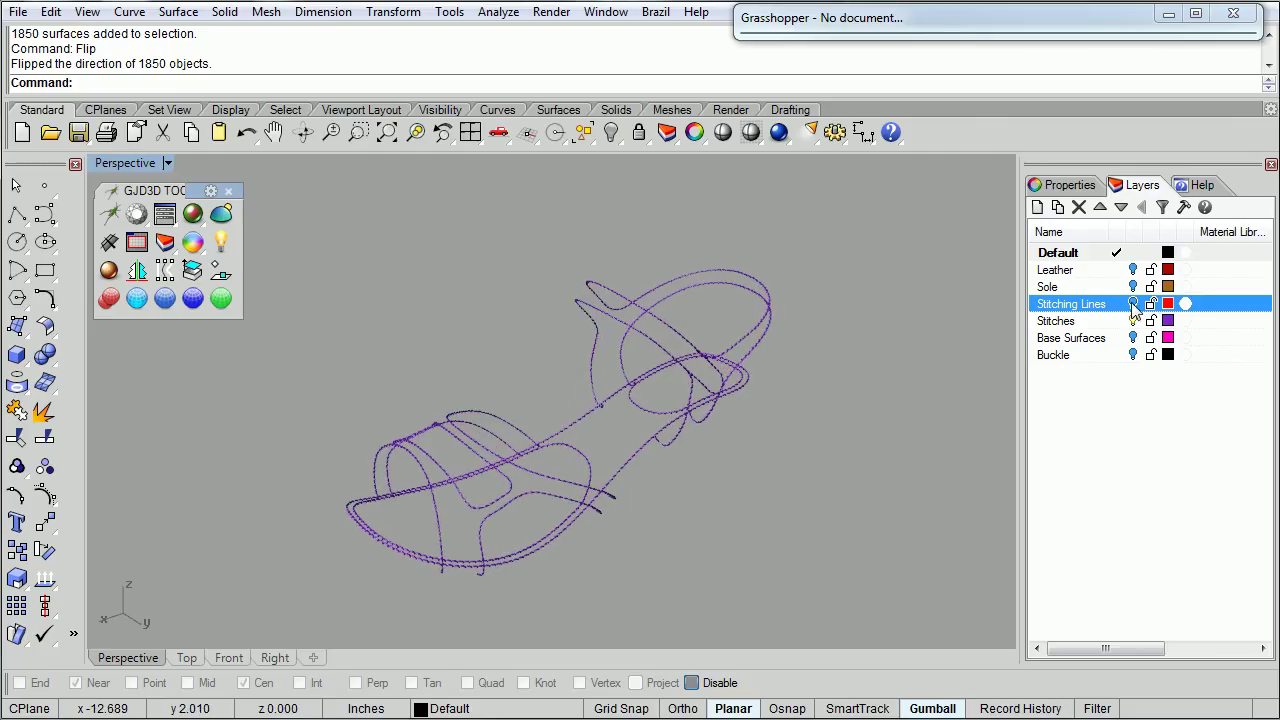
{"action": "left_click", "coordinate": [1133, 270]}
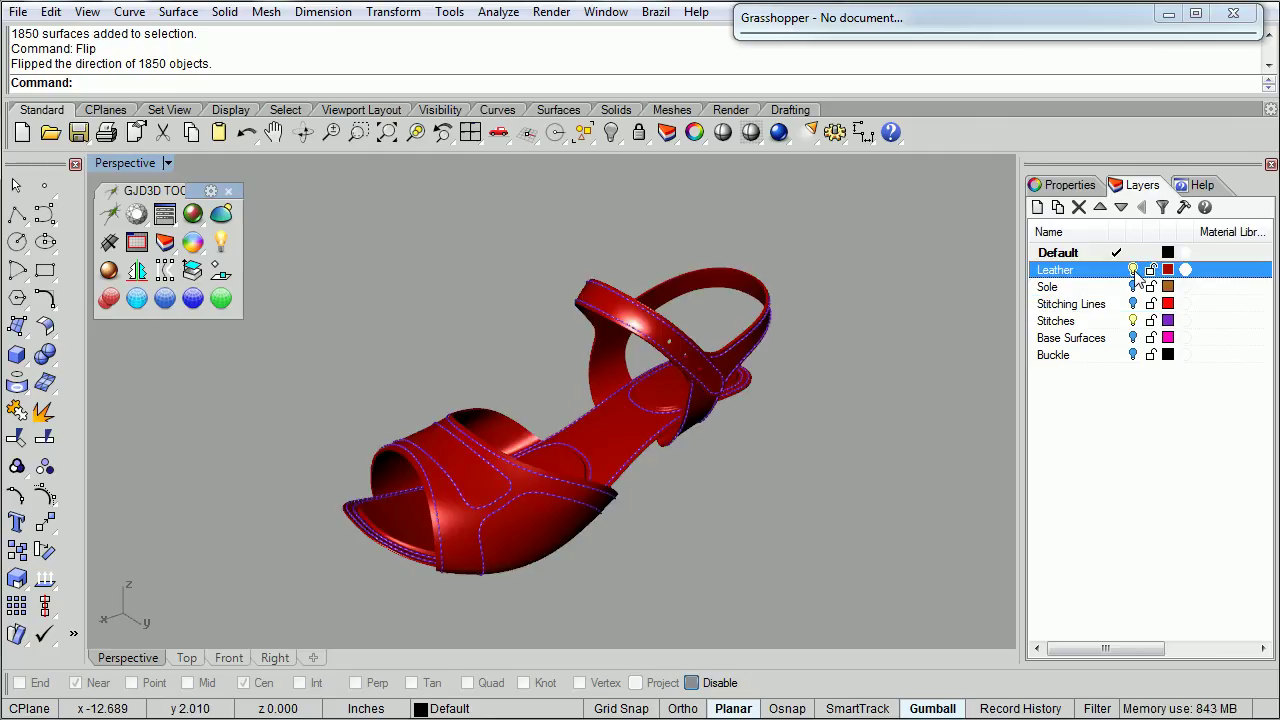
{"action": "left_click", "coordinate": [1133, 287]}
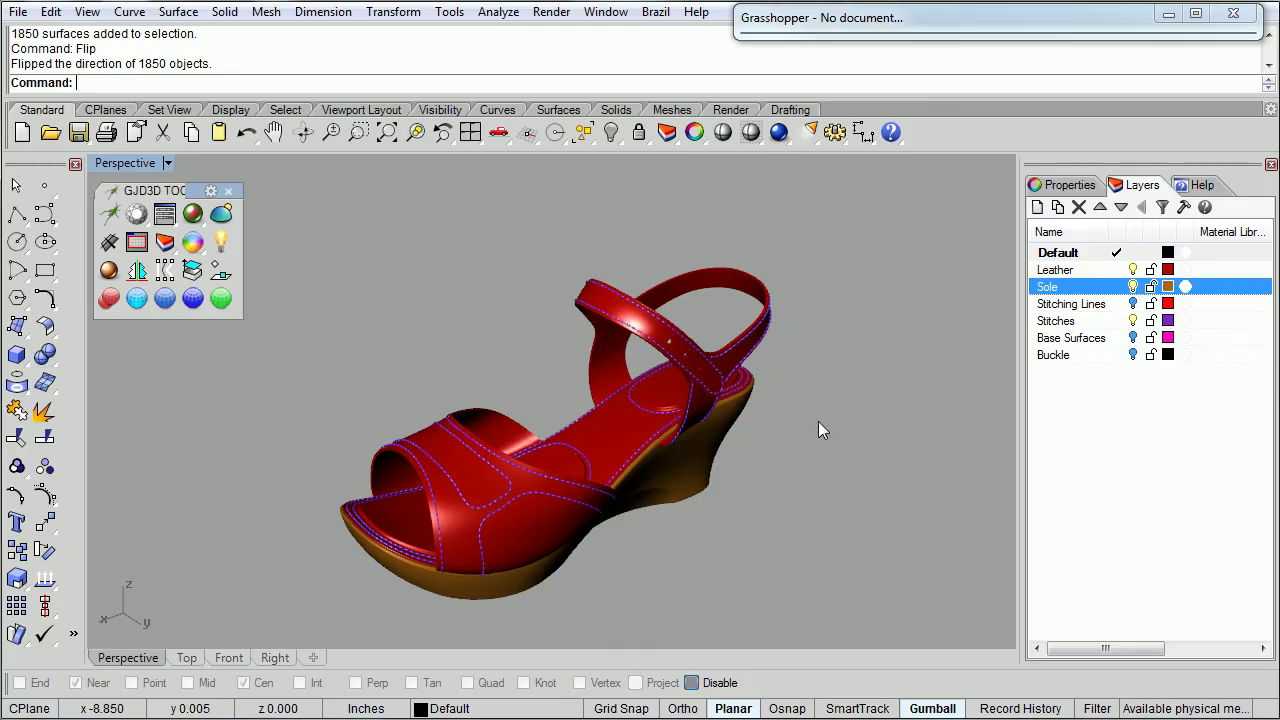
Turn on the Buckle layer so the buckle appears on the ankle strap.
{"action": "mouse_move", "coordinate": [705, 488]}
{"action": "right_mouse_down"}
{"action": "mouse_move", "coordinate": [620, 491]}
{"action": "mouse_move", "coordinate": [579, 516]}
{"action": "mouse_move", "coordinate": [555, 451]}
{"action": "right_mouse_up"}
{"action": "scroll", "coordinate": [579, 517], "scroll_direction": "up", "scroll_amount": 2}
{"action": "scroll", "coordinate": [579, 517], "scroll_direction": "up", "scroll_amount": 2}
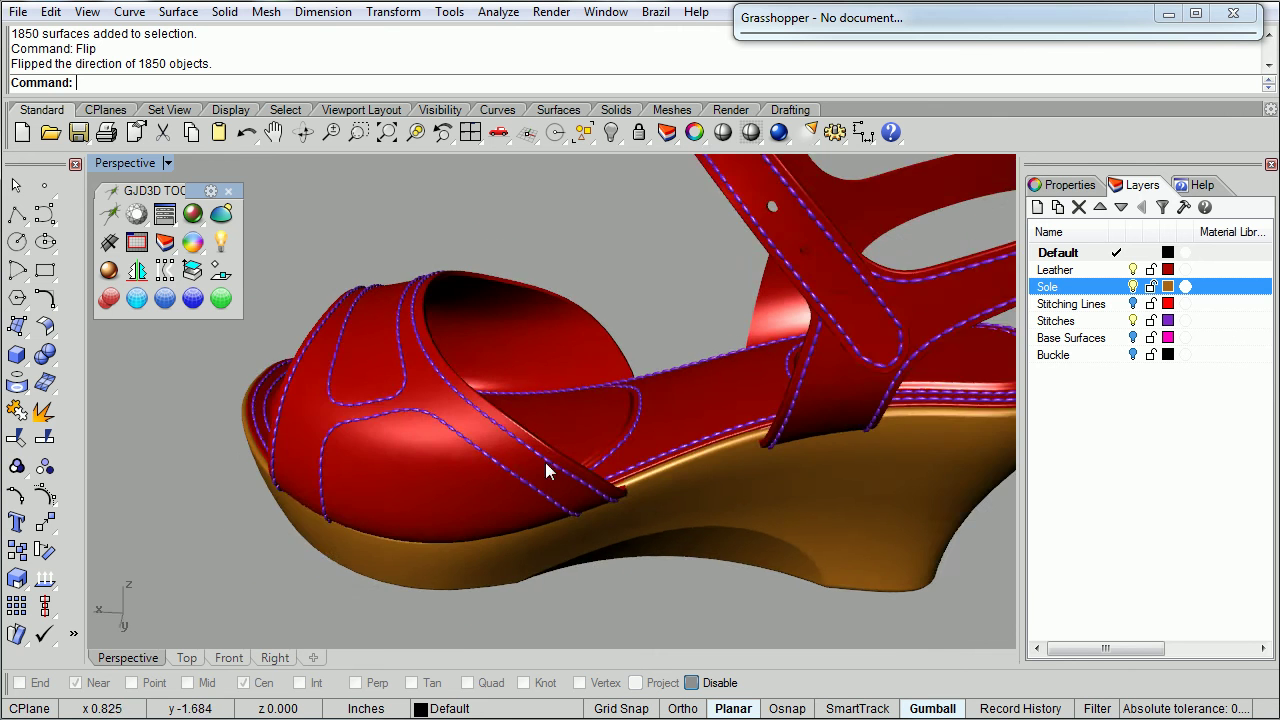
{"action": "scroll", "coordinate": [529, 471], "scroll_direction": "down", "scroll_amount": 3}
{"action": "scroll", "coordinate": [563, 471], "scroll_direction": "down", "scroll_amount": 2}
{"action": "mouse_move", "coordinate": [563, 471]}
{"action": "right_mouse_down"}
{"action": "mouse_move", "coordinate": [677, 470]}
{"action": "mouse_move", "coordinate": [851, 420]}
{"action": "mouse_move", "coordinate": [903, 383]}
{"action": "mouse_move", "coordinate": [485, 456]}
{"action": "right_mouse_up"}
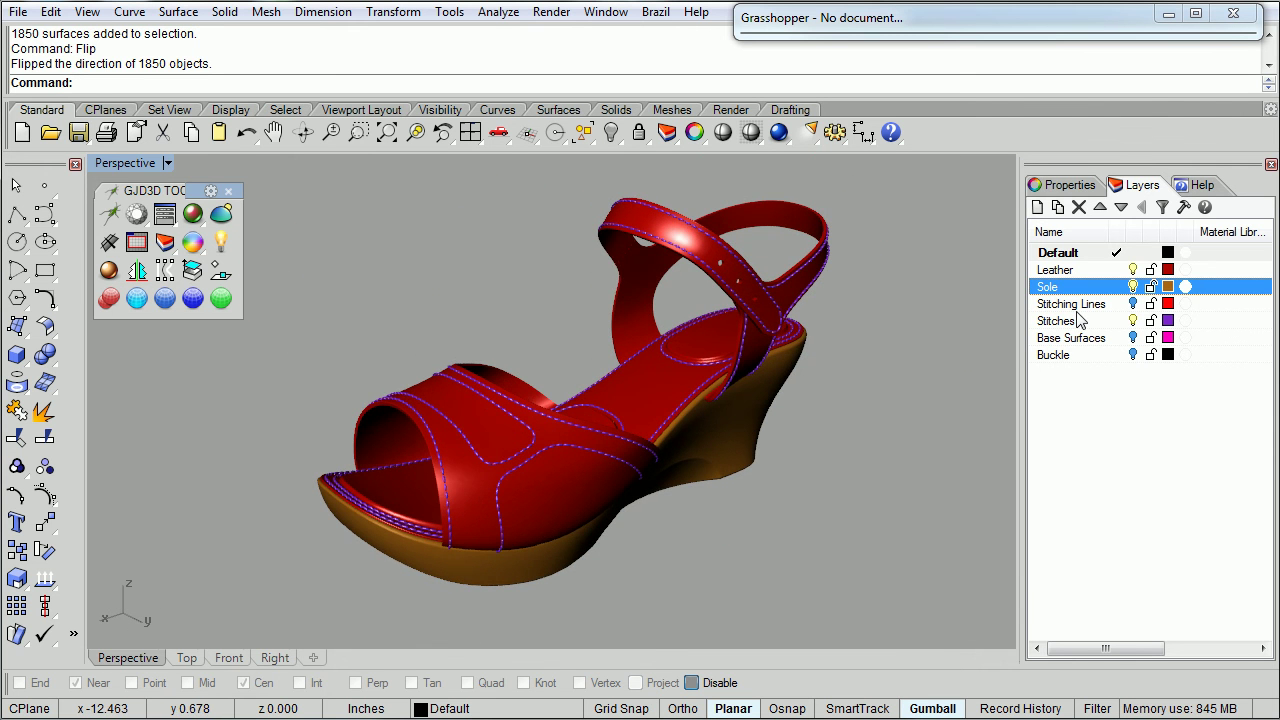
{"action": "left_click", "coordinate": [1133, 355]}
{"action": "mouse_move", "coordinate": [846, 371]}
{"action": "right_mouse_down"}
{"action": "mouse_move", "coordinate": [846, 400]}
{"action": "mouse_move", "coordinate": [778, 362]}
{"action": "mouse_move", "coordinate": [857, 400]}
{"action": "mouse_move", "coordinate": [484, 273]}
{"action": "right_mouse_up"}
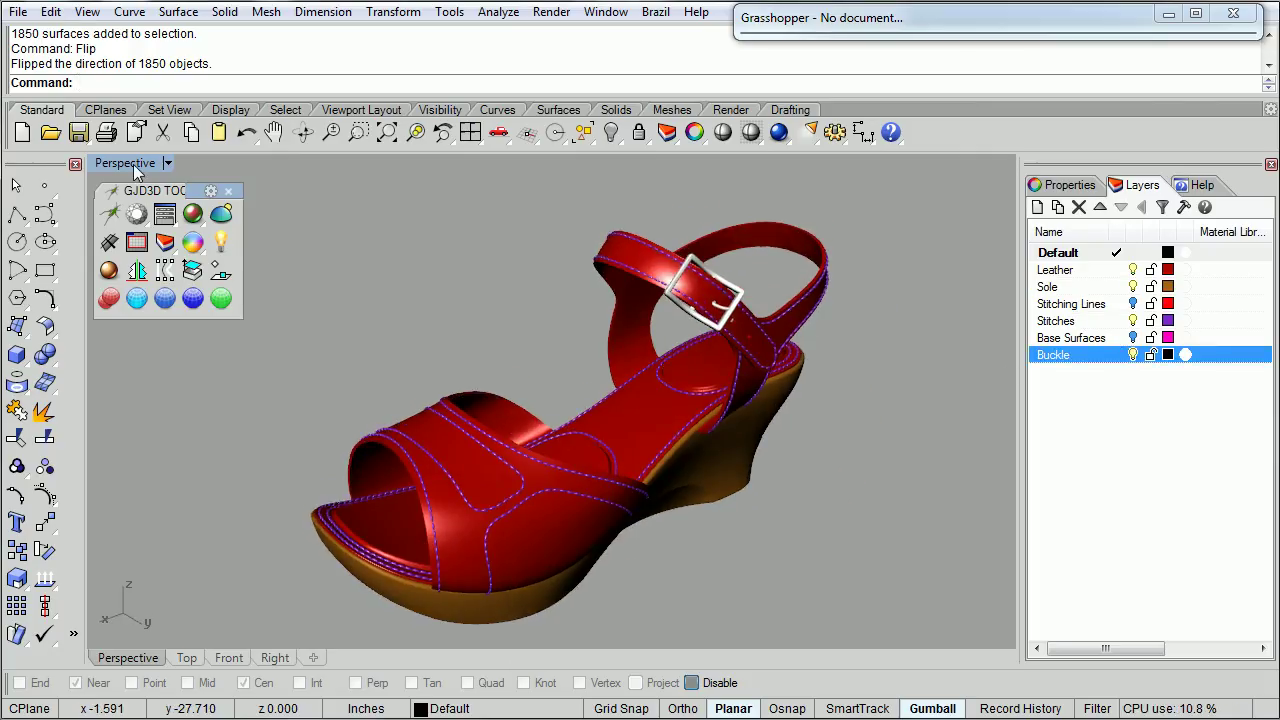
Set the Perspective viewport to Artistic display mode and orbit around the sandal.
{"action": "left_click", "coordinate": [167, 163]}
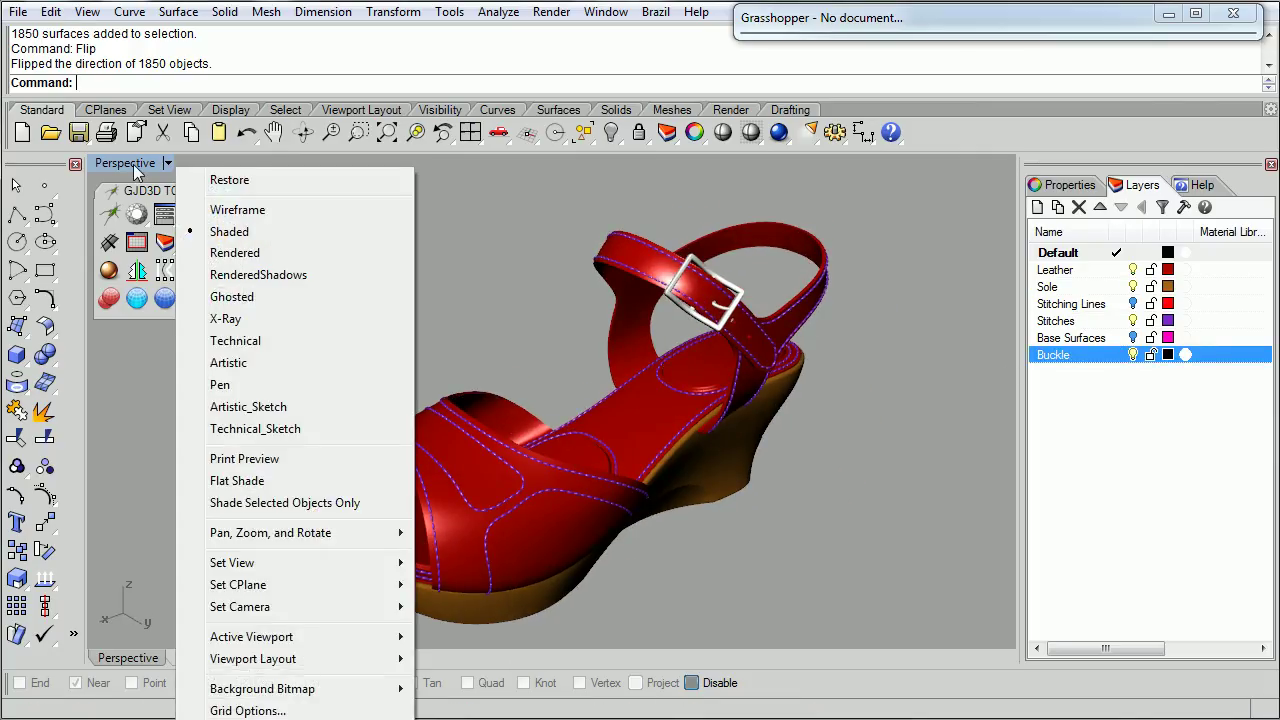
{"action": "left_click", "coordinate": [229, 363]}
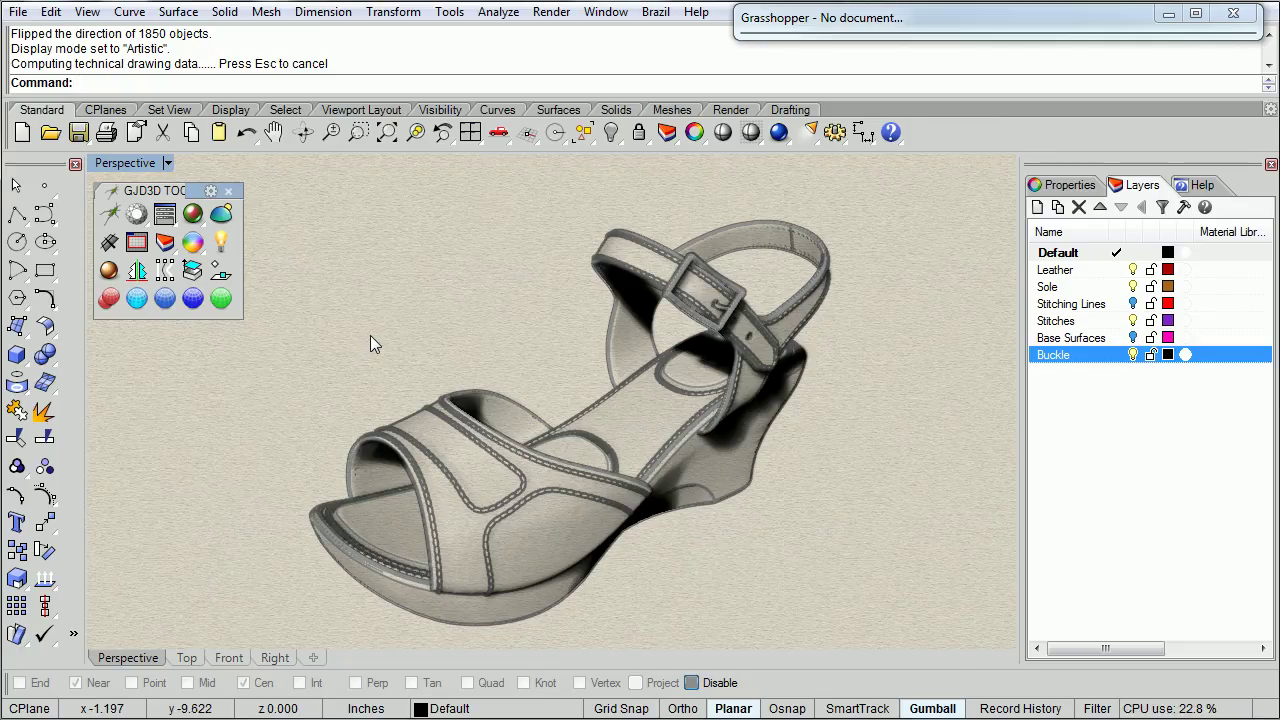
{"action": "mouse_move", "coordinate": [627, 467]}
{"action": "right_mouse_down"}
{"action": "mouse_move", "coordinate": [572, 435]}
{"action": "mouse_move", "coordinate": [558, 404]}
{"action": "mouse_move", "coordinate": [571, 394]}
{"action": "mouse_move", "coordinate": [614, 409]}
{"action": "mouse_move", "coordinate": [707, 488]}
{"action": "mouse_move", "coordinate": [348, 397]}
{"action": "mouse_move", "coordinate": [445, 421]}
{"action": "mouse_move", "coordinate": [615, 430]}
{"action": "mouse_move", "coordinate": [703, 394]}
{"action": "mouse_move", "coordinate": [731, 371]}
{"action": "mouse_move", "coordinate": [737, 343]}
{"action": "mouse_move", "coordinate": [542, 507]}
{"action": "right_mouse_up"}
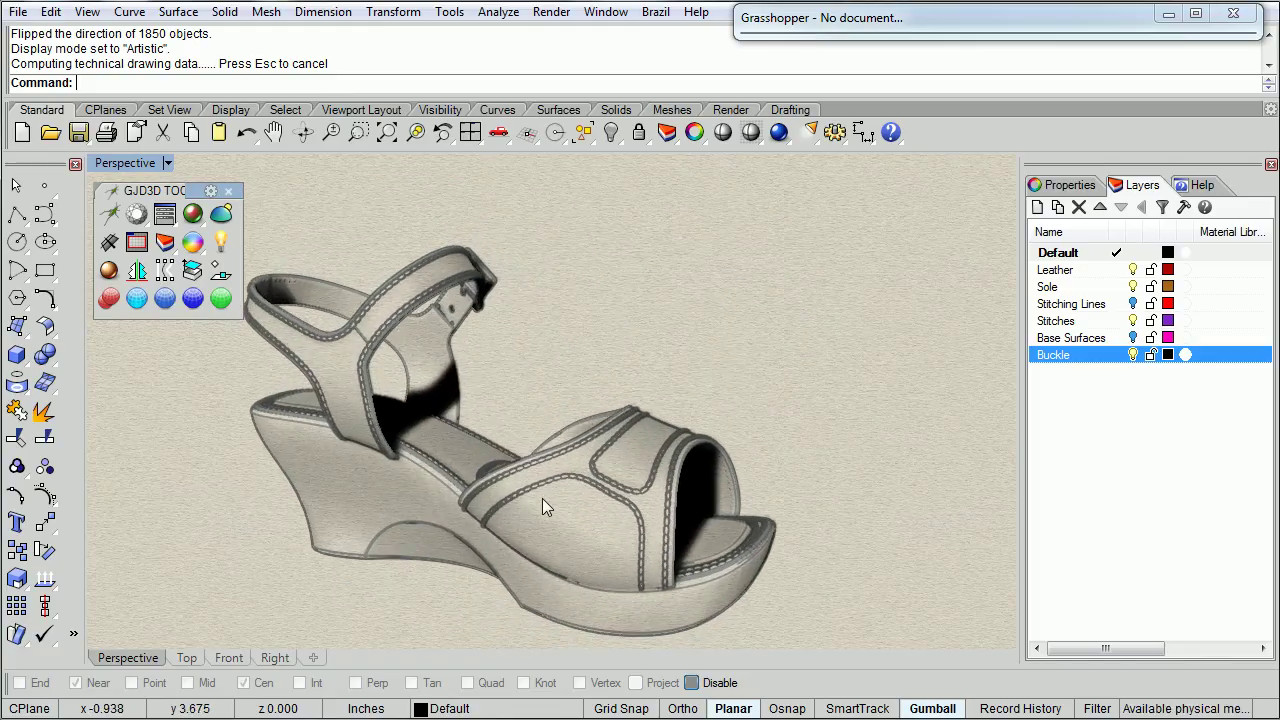
{"action": "mouse_move", "coordinate": [686, 443]}
{"action": "right_mouse_down"}
{"action": "mouse_move", "coordinate": [402, 448]}
{"action": "mouse_move", "coordinate": [340, 478]}
{"action": "mouse_move", "coordinate": [344, 490]}
{"action": "mouse_move", "coordinate": [458, 505]}
{"action": "right_mouse_up"}
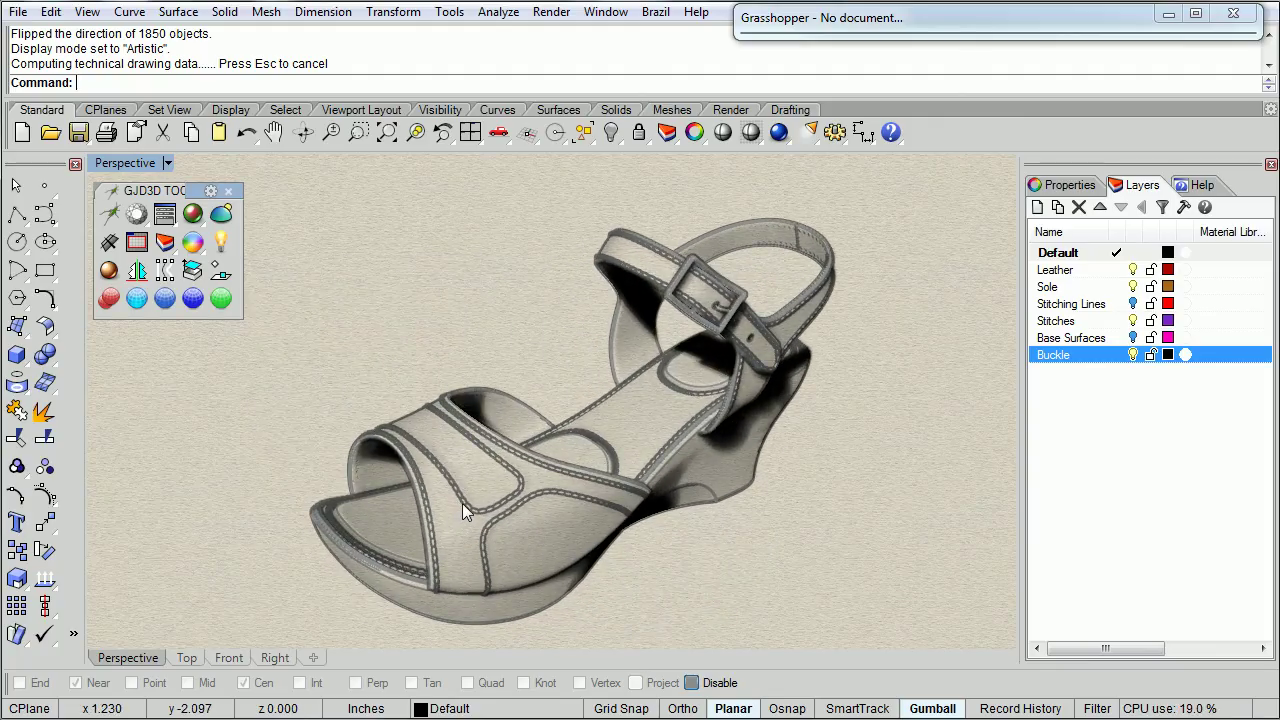